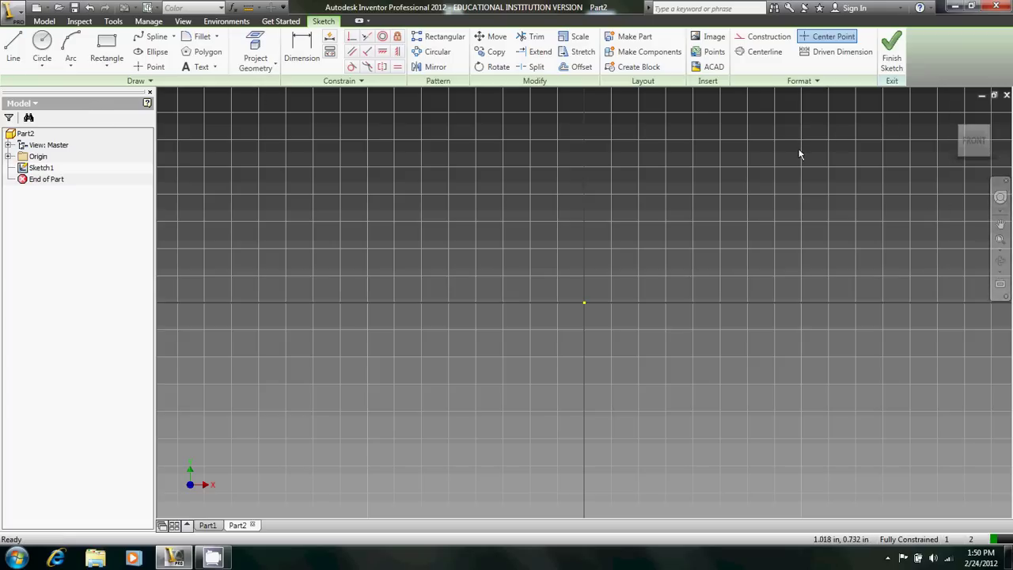
- Leave the empty sketch and start Sketch2 on the XZ Plane
left_click(892, 53)
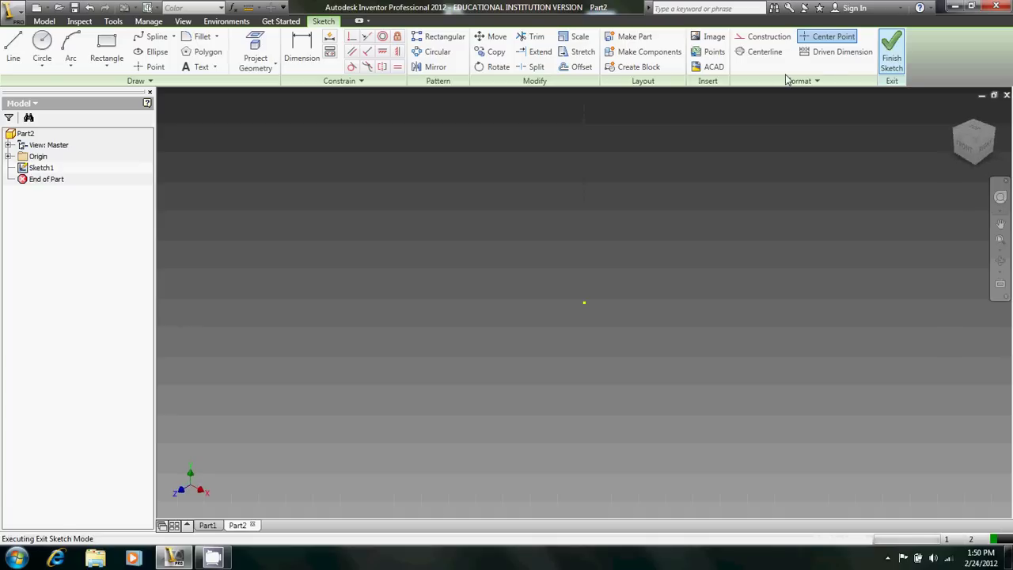
left_click(42, 42)
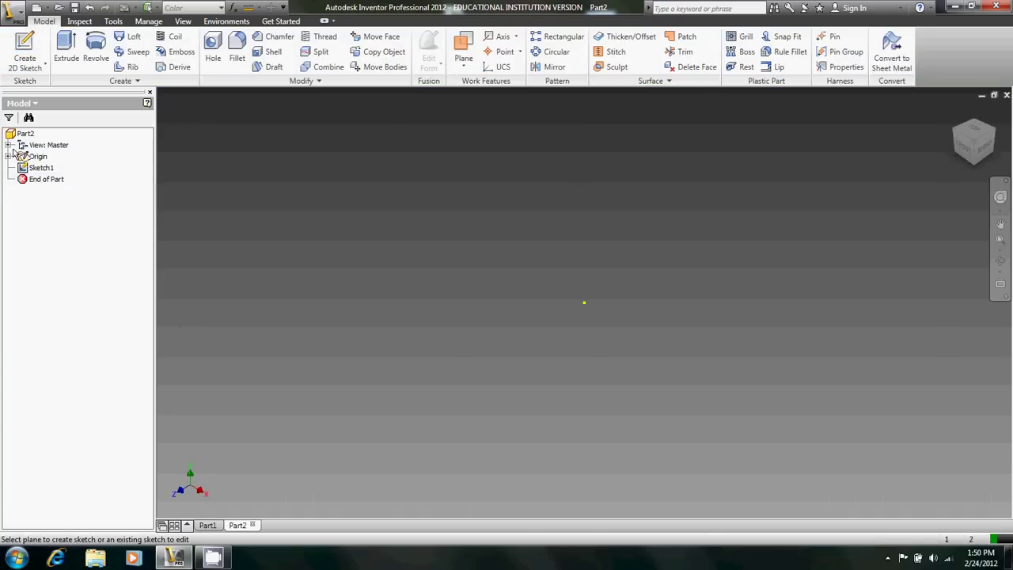
left_click(8, 156)
left_click(55, 180)
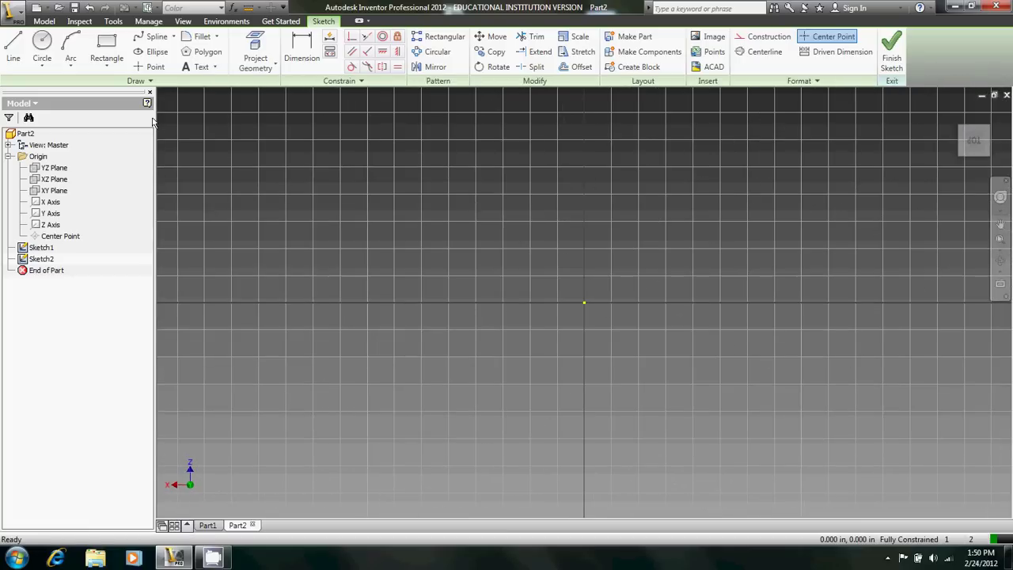
- Draw a closed five-sided, house-shaped line profile starting and ending at the origin
left_click(7, 41)
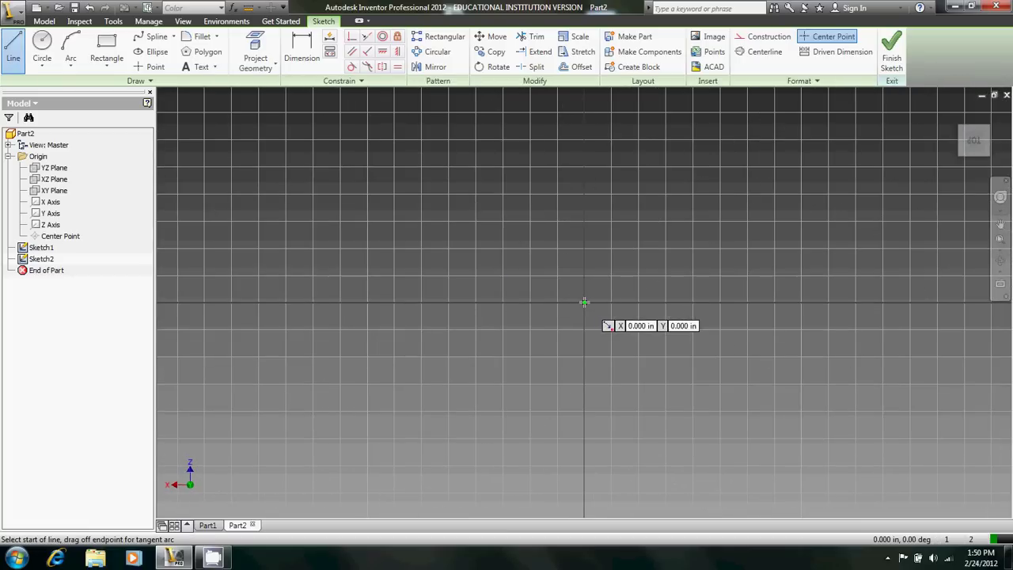
left_click(584, 302)
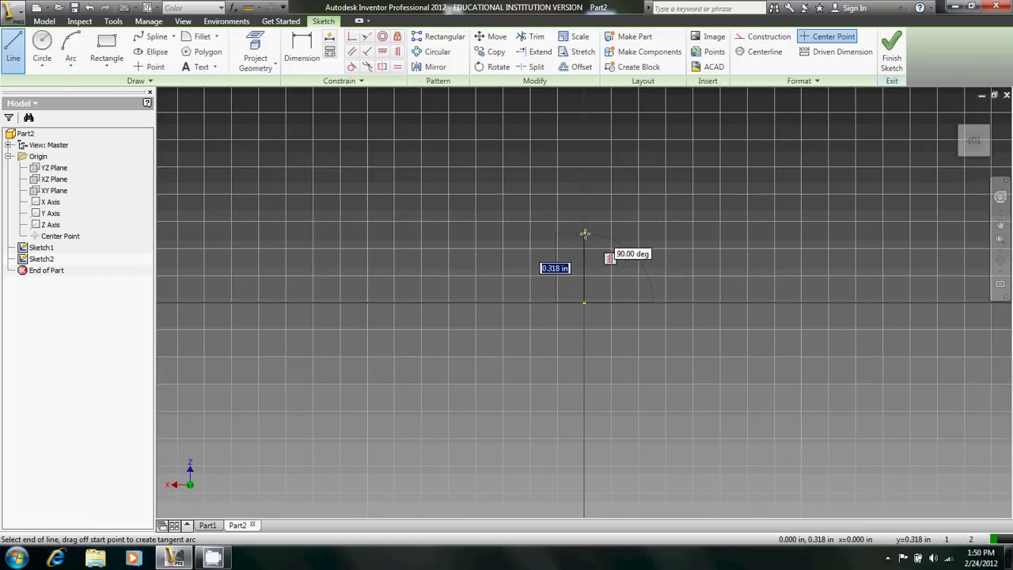
left_click(584, 234)
left_click(666, 165)
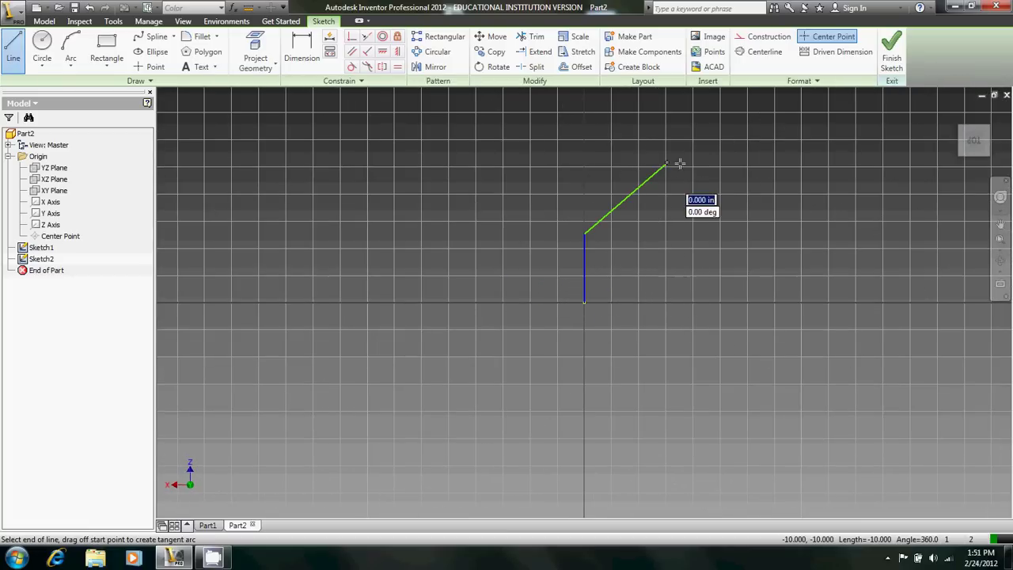
left_click(746, 220)
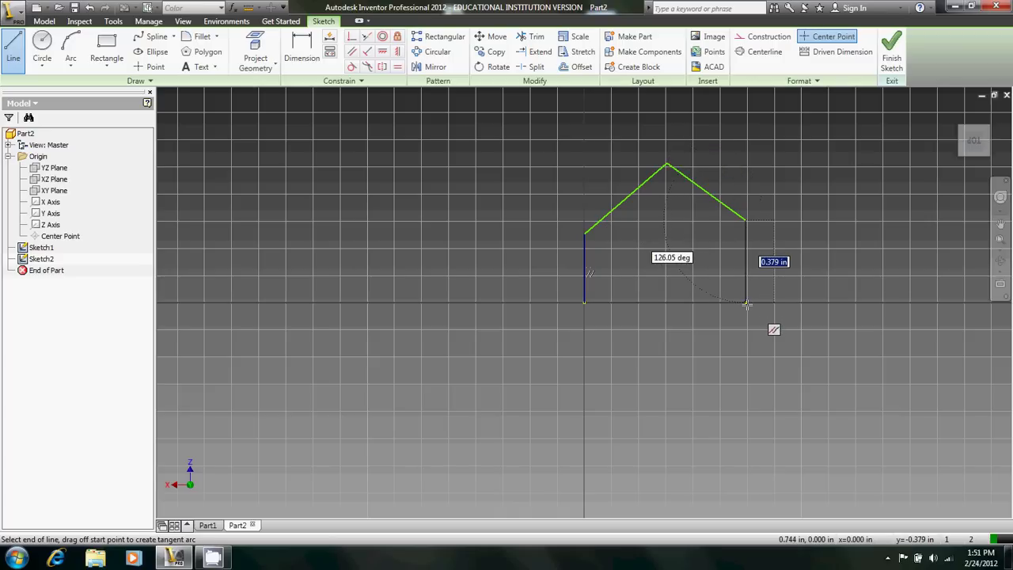
left_click(744, 303)
left_click(584, 302)
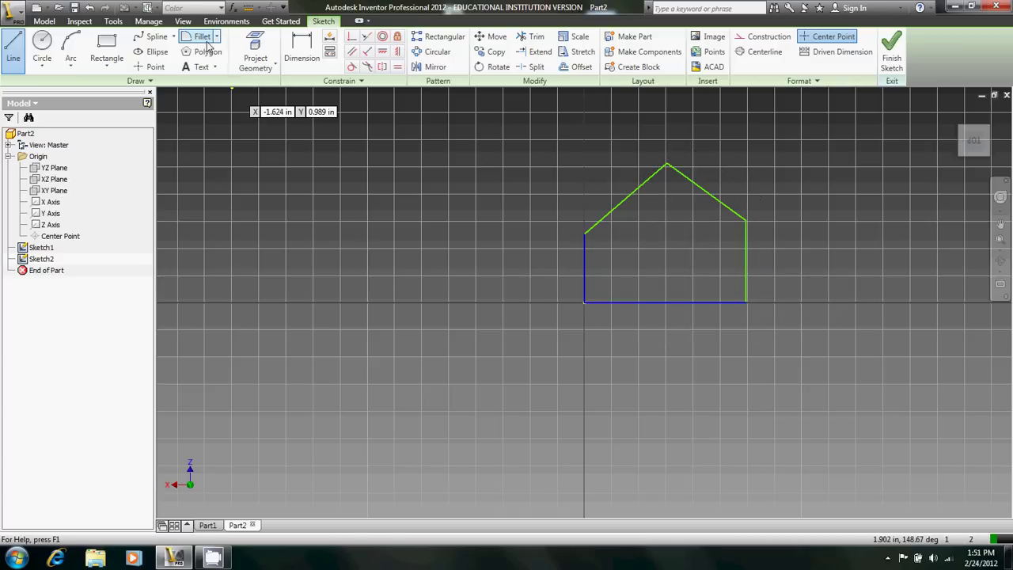
- Dimension the profile's height from base to peak as 1
key("d")
left_click(666, 165)
left_click(673, 301)
left_click(451, 253)
type("1")
key("Return")
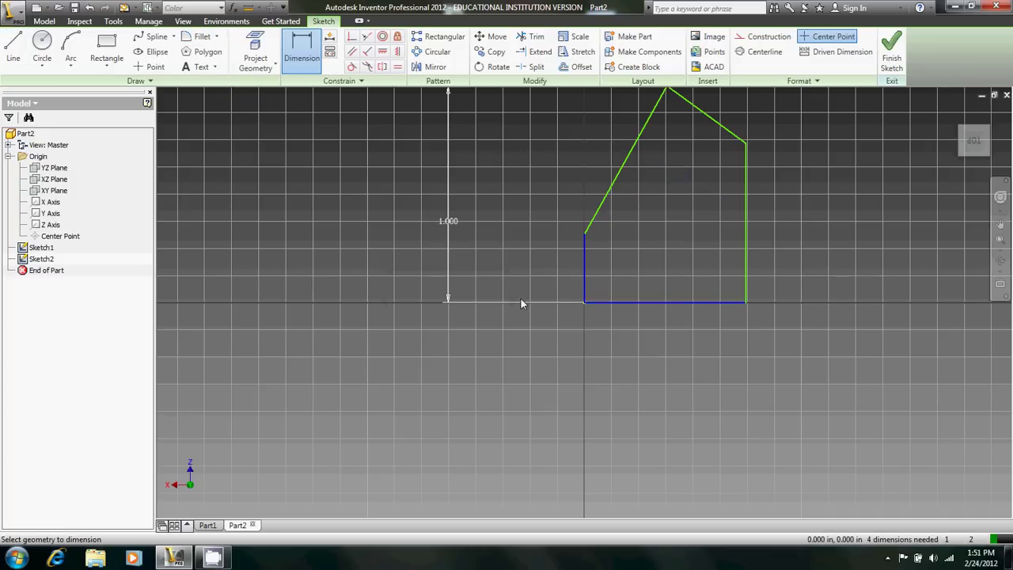
scroll(496, 335, "up", 2)
scroll(709, 289, "down", 3)
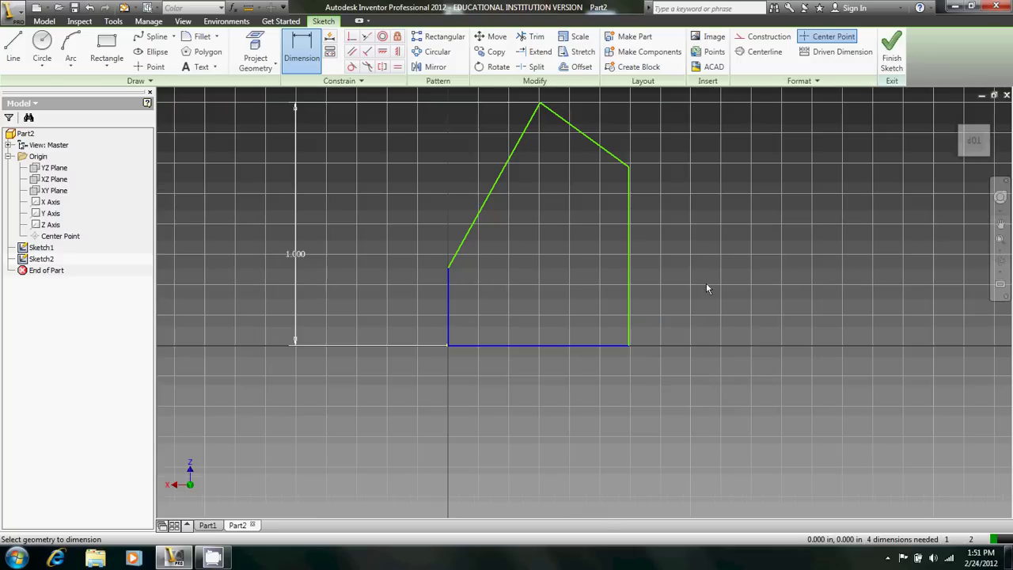
- Dimension the base width to 1.8 and the peak offset from the left to 0.9
left_click(591, 345)
left_click(592, 432)
type("1.")
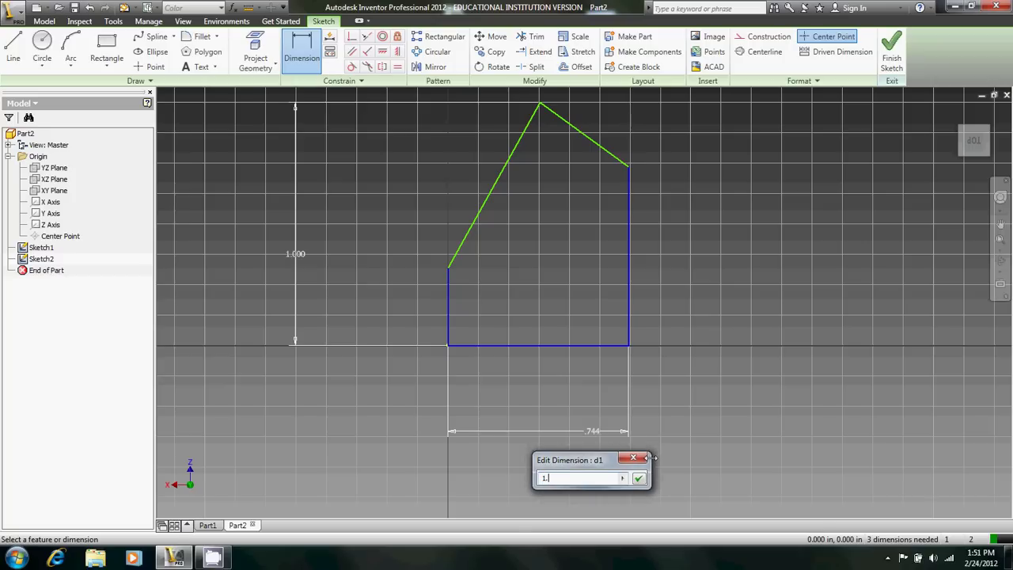
key("Return")
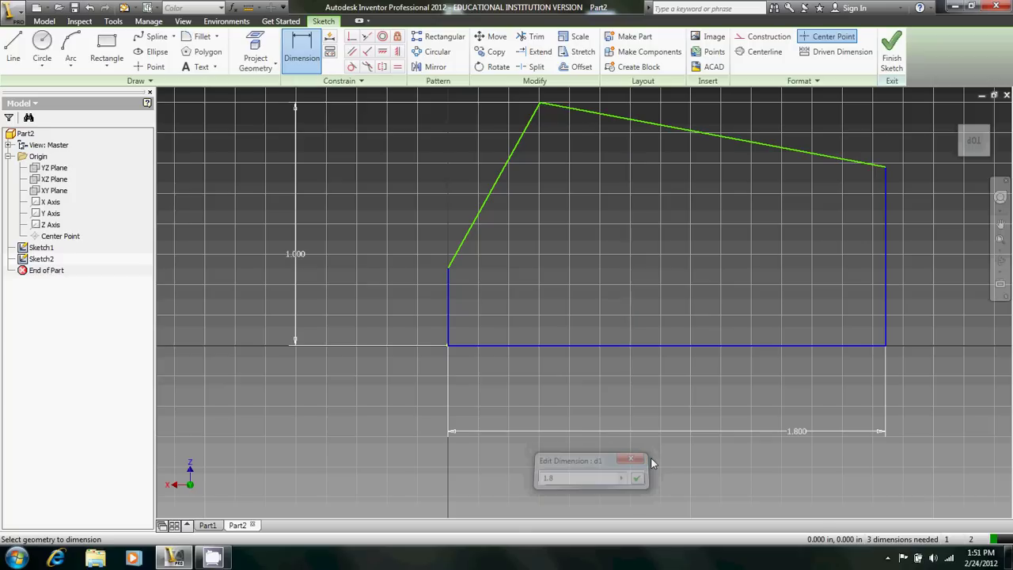
scroll(547, 287, "up", 2)
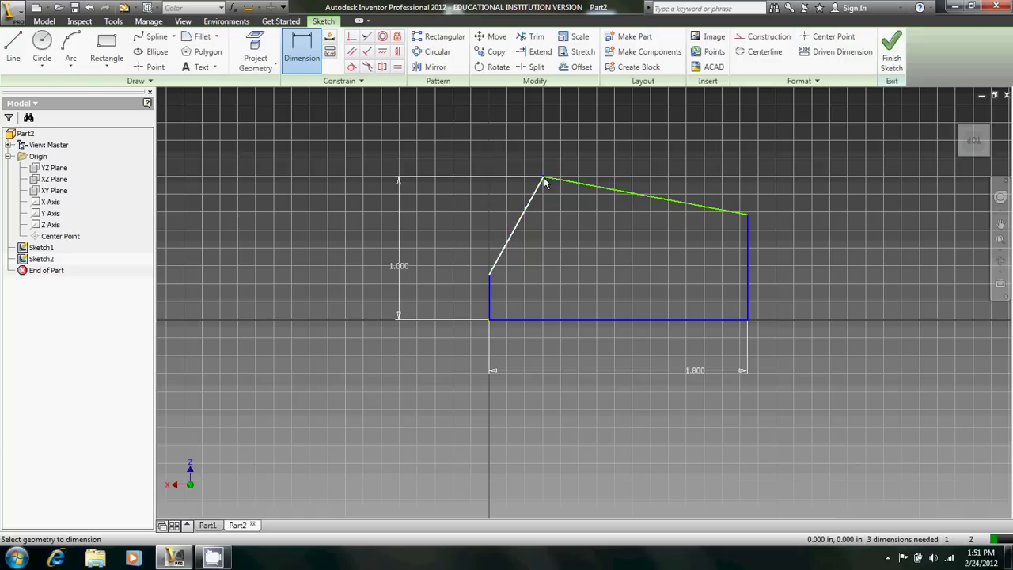
left_click(503, 250)
left_click(461, 143)
type(".")
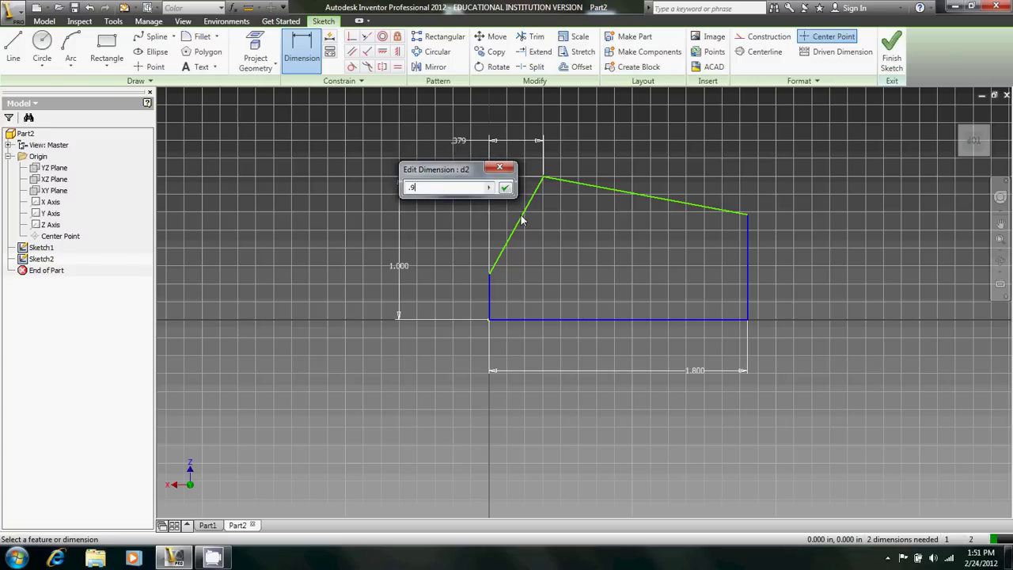
type("9")
key("Return")
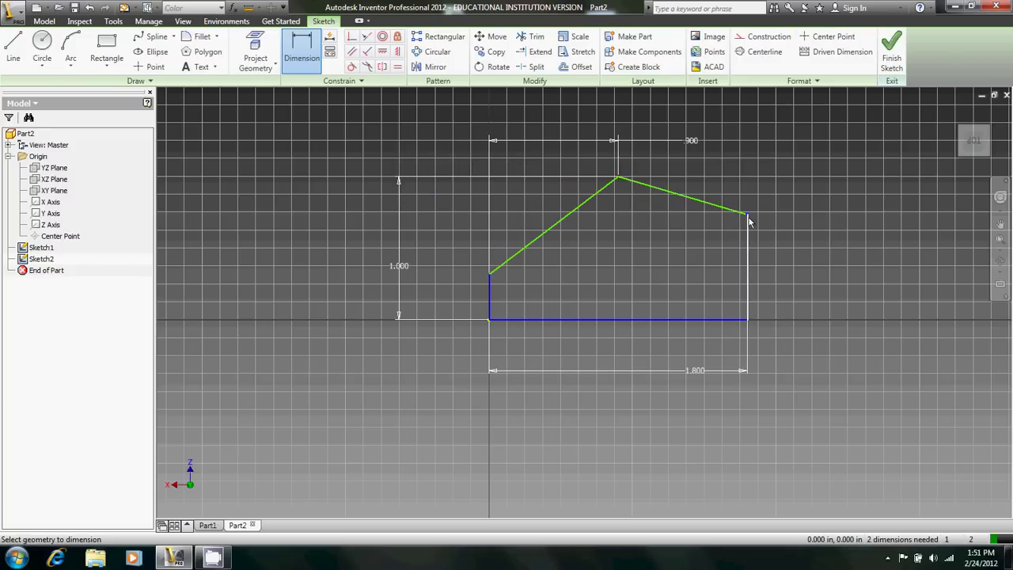
key("Escape")
- Set both slope angles against the side walls to 50°
key("d")
left_click(748, 238)
left_click(736, 213)
left_click(740, 194)
type("50")
key("Return")
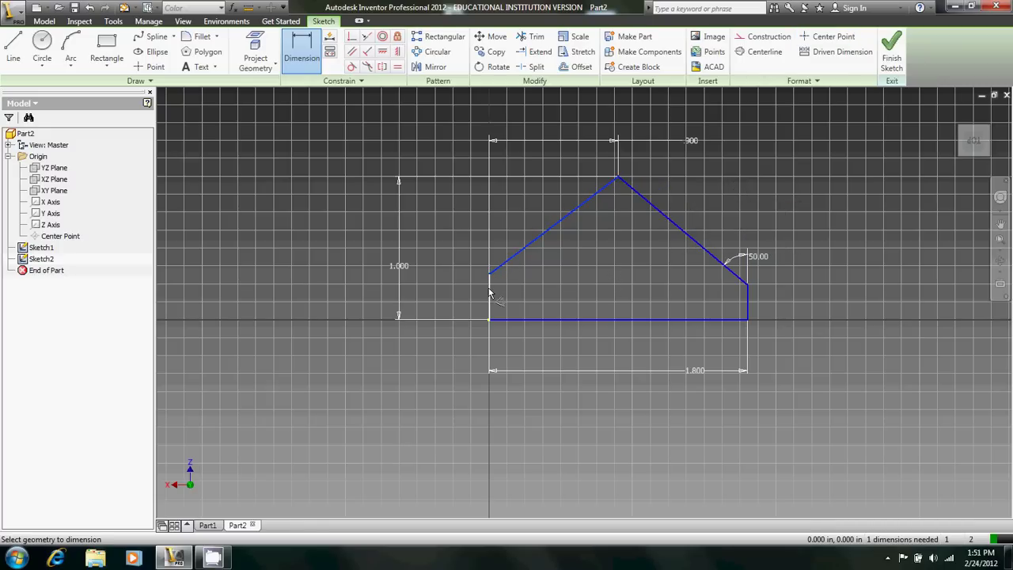
left_click(490, 294)
left_click(535, 257)
type("50")
key("Return")
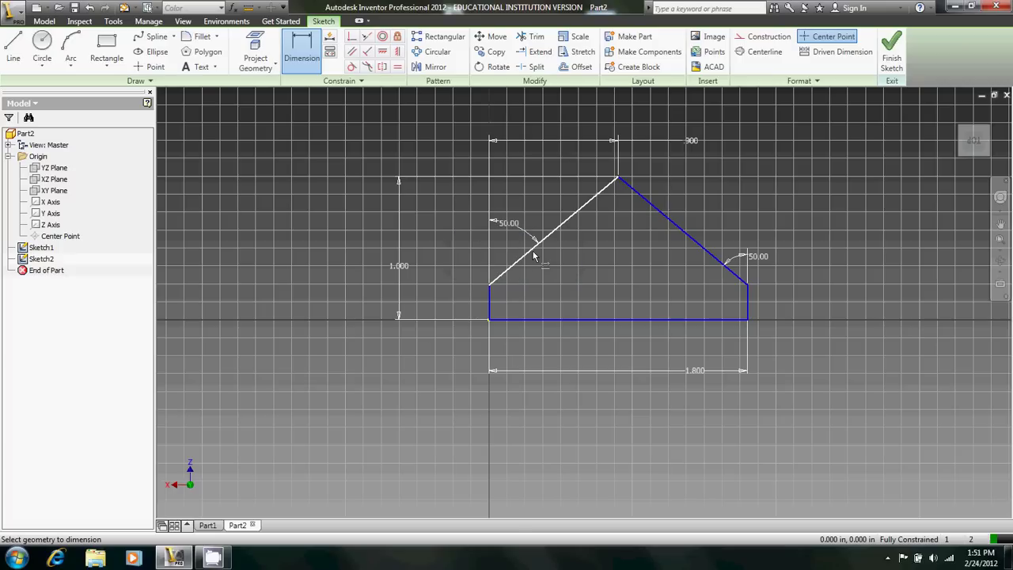
- Finish Sketch2, try a 1 in work plane from XZ, then undo it
left_click(891, 61)
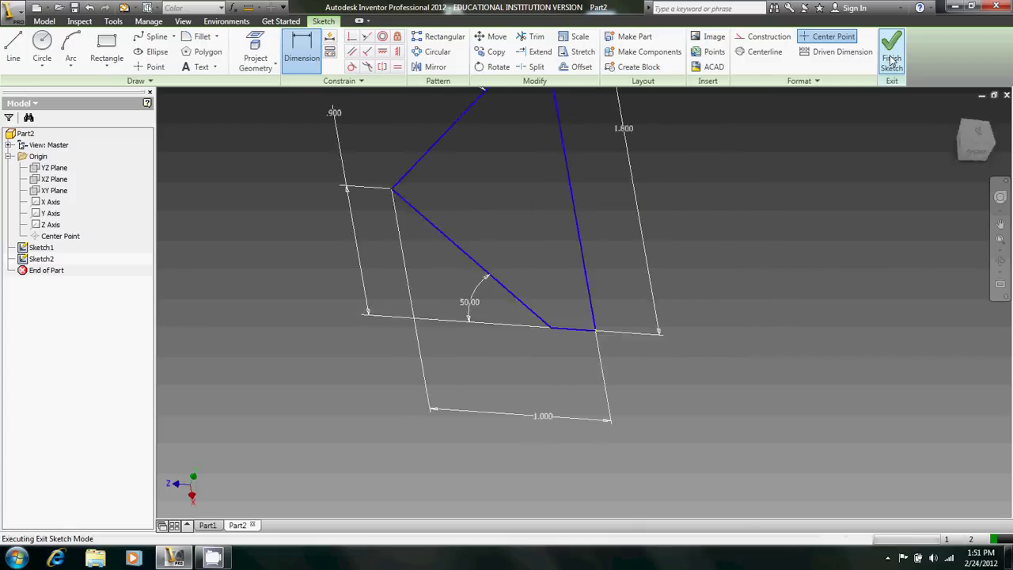
left_click(472, 68)
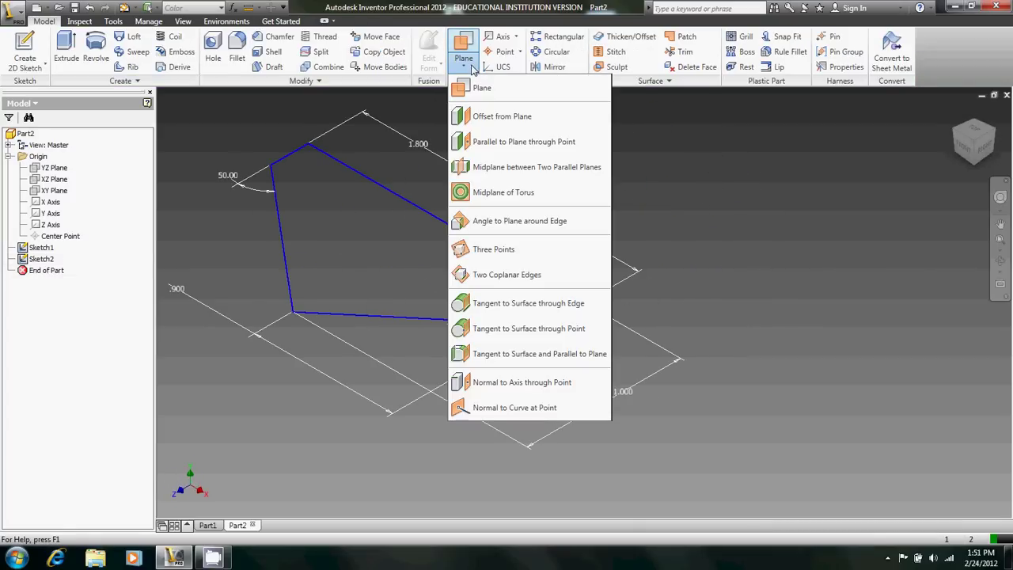
left_click(482, 88)
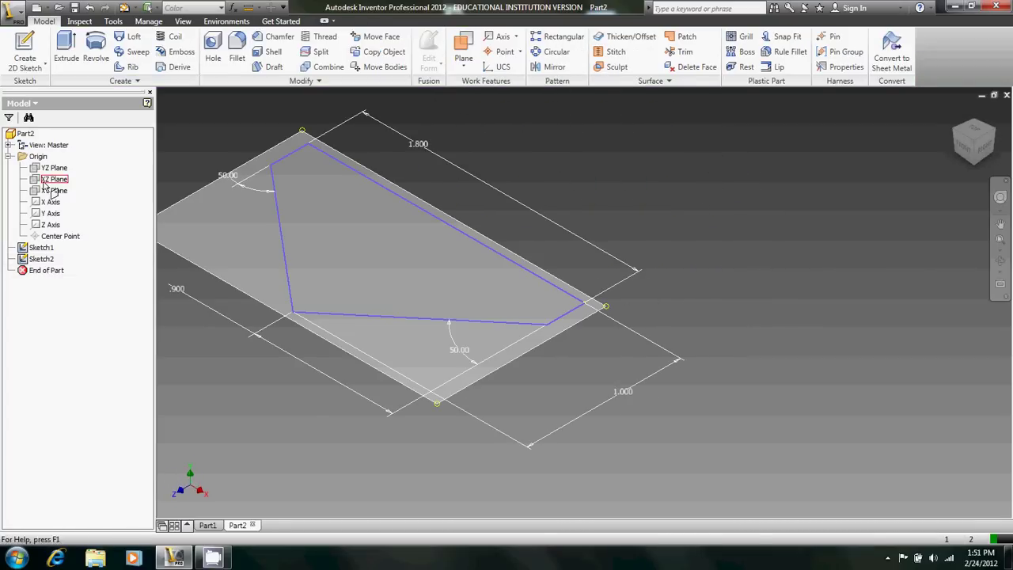
left_click(49, 181)
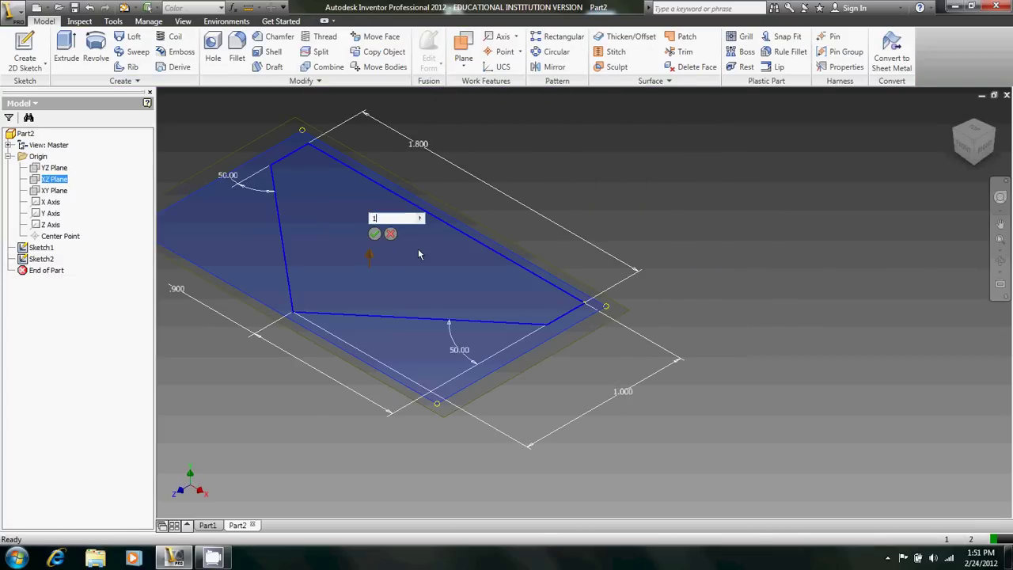
type("1")
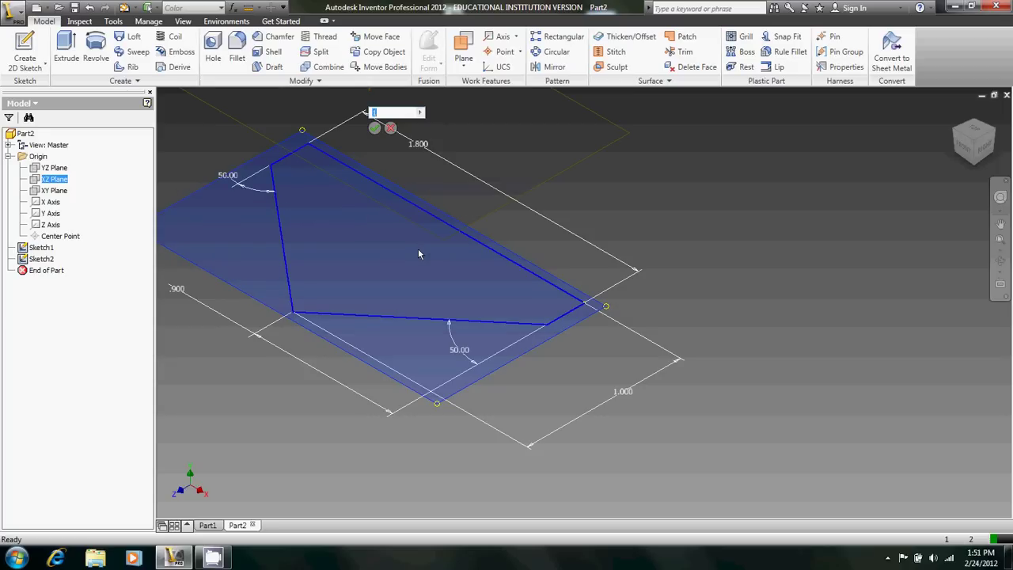
key("Return")
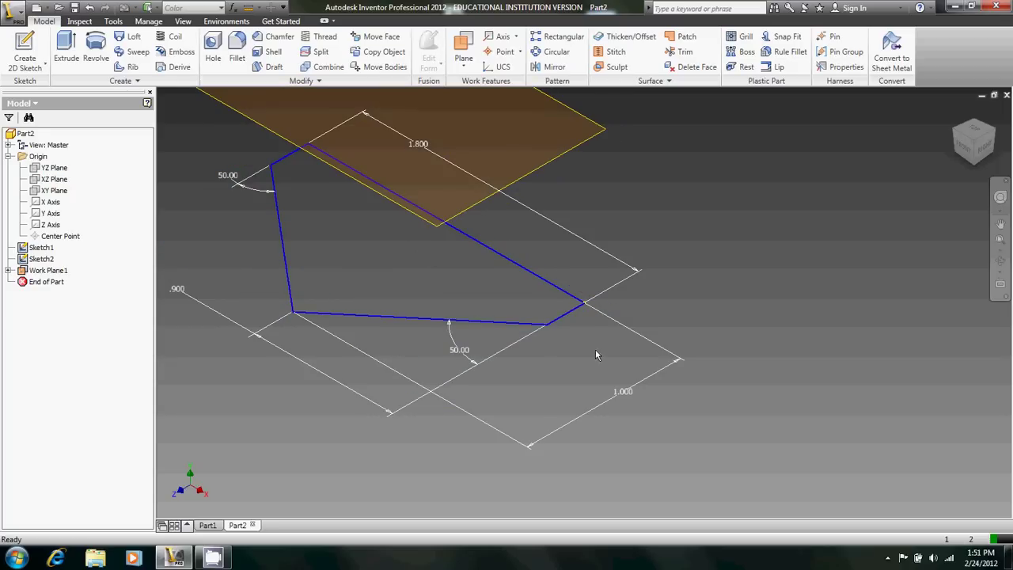
scroll(600, 353, "down", 3)
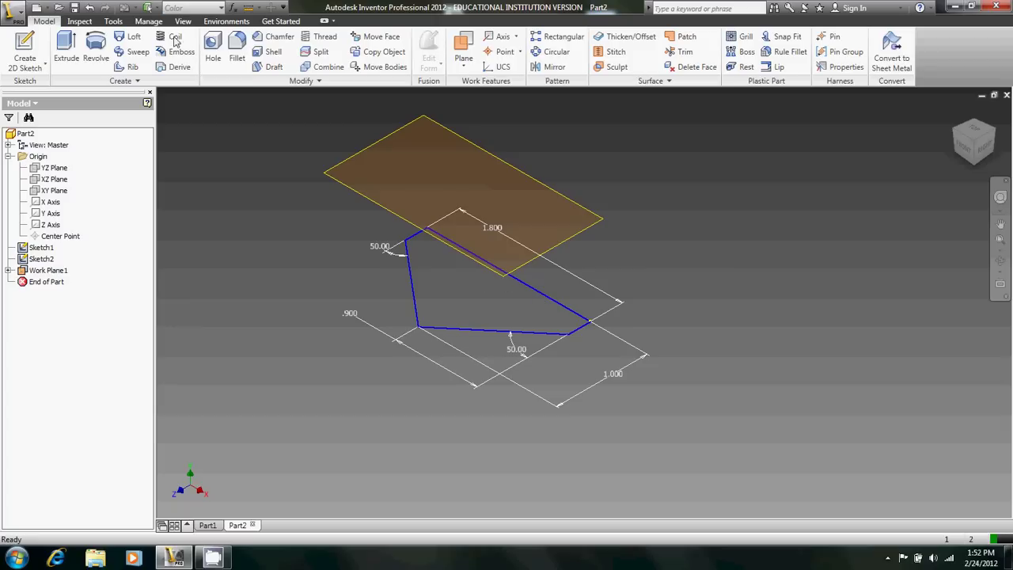
key("ctrl+z")
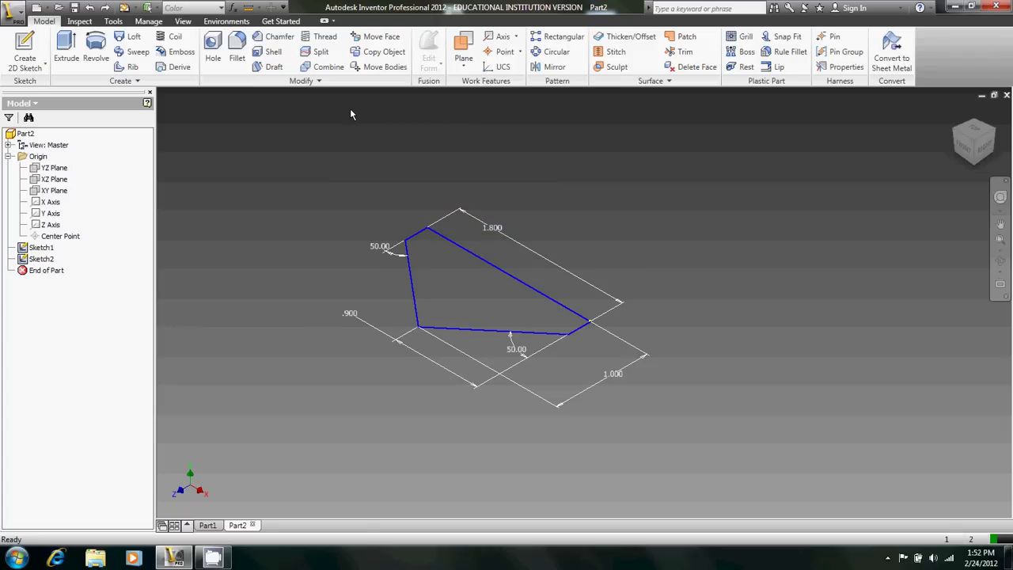
- Create Work Plane1 offset .7 from the XZ Plane
left_click(463, 51)
left_click(54, 179)
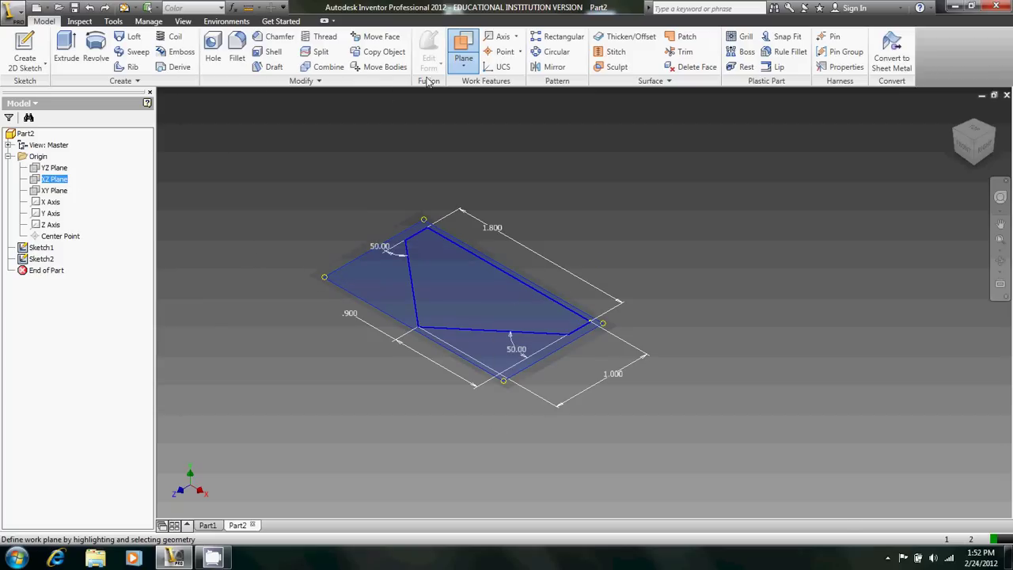
left_click(467, 69)
left_click(502, 117)
left_click(54, 179)
type(".")
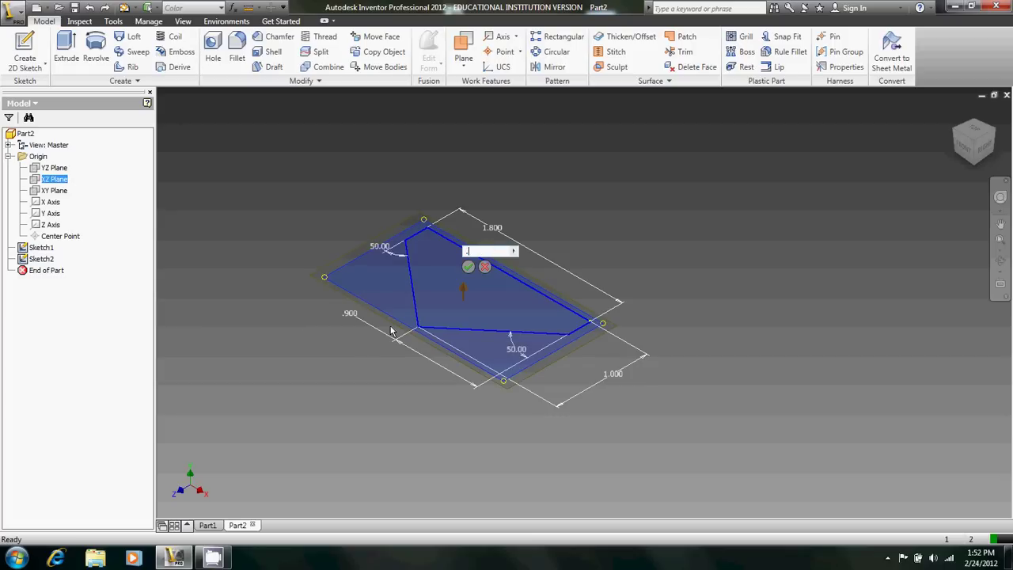
type("75")
key("Return")
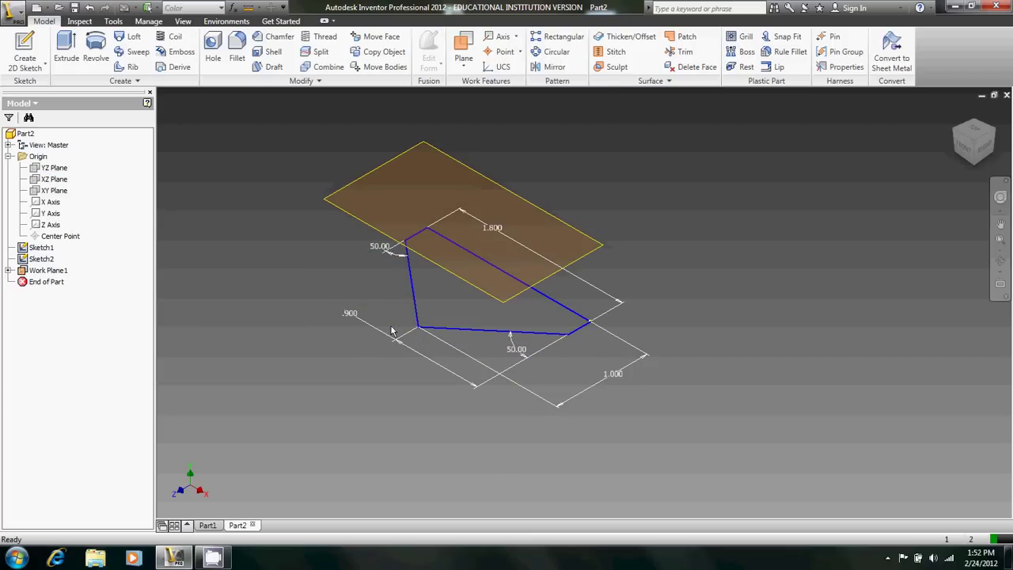
- Start Sketch3 on Work Plane1, project the Sketch2 profile, and try a 0.600 line
key("s")
left_click(440, 151)
key("p")
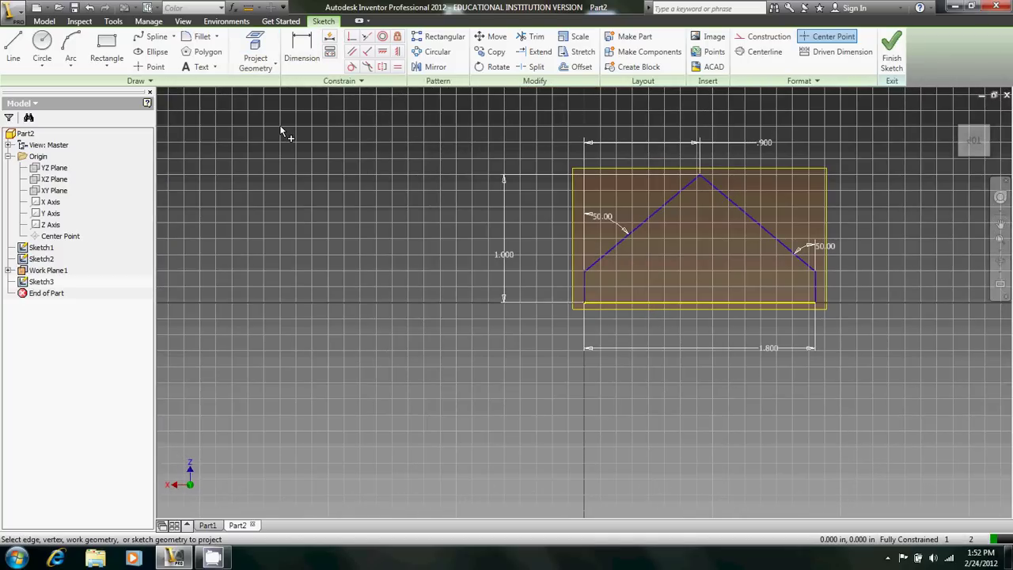
key("l")
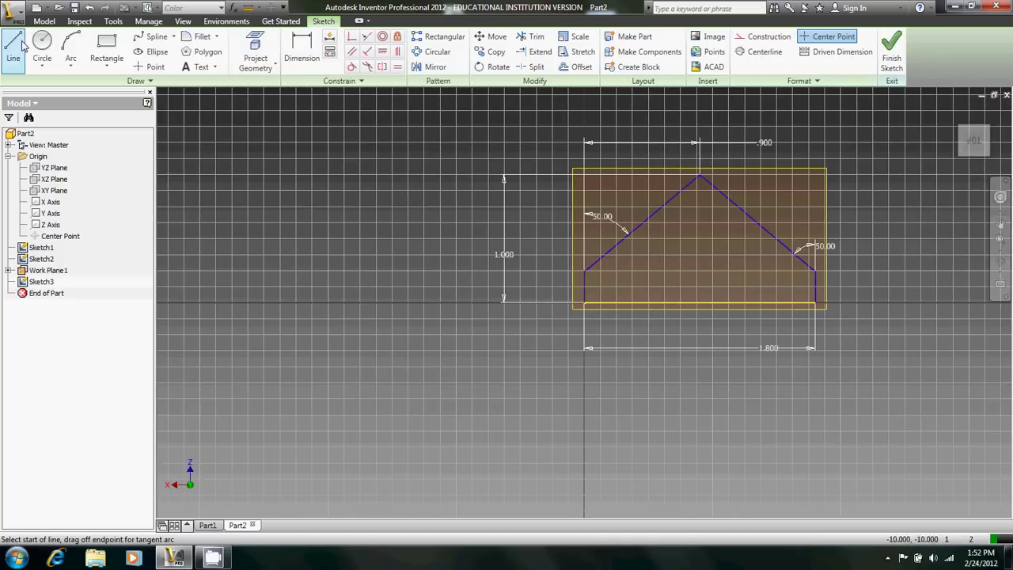
left_click(699, 302)
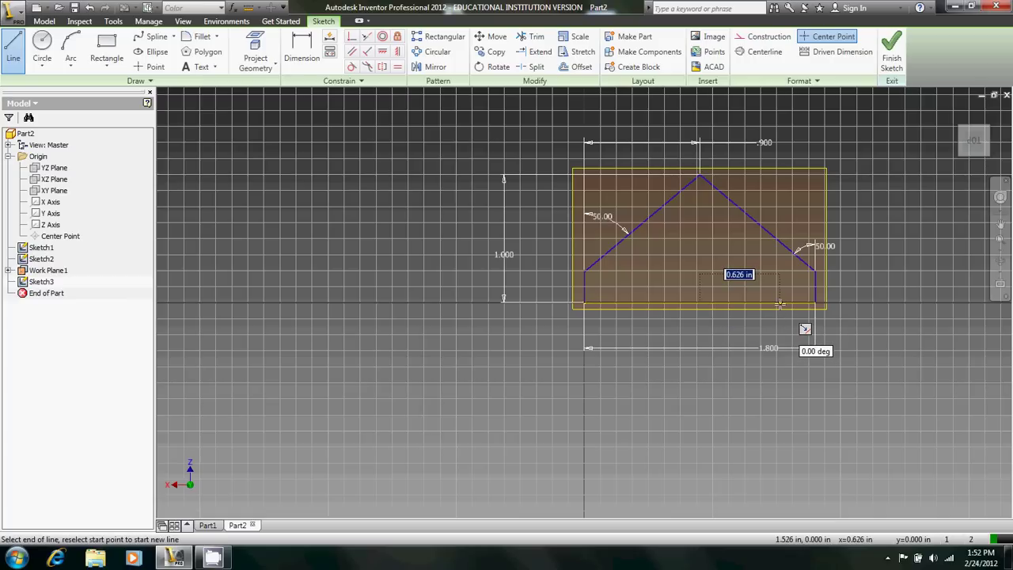
type(".6")
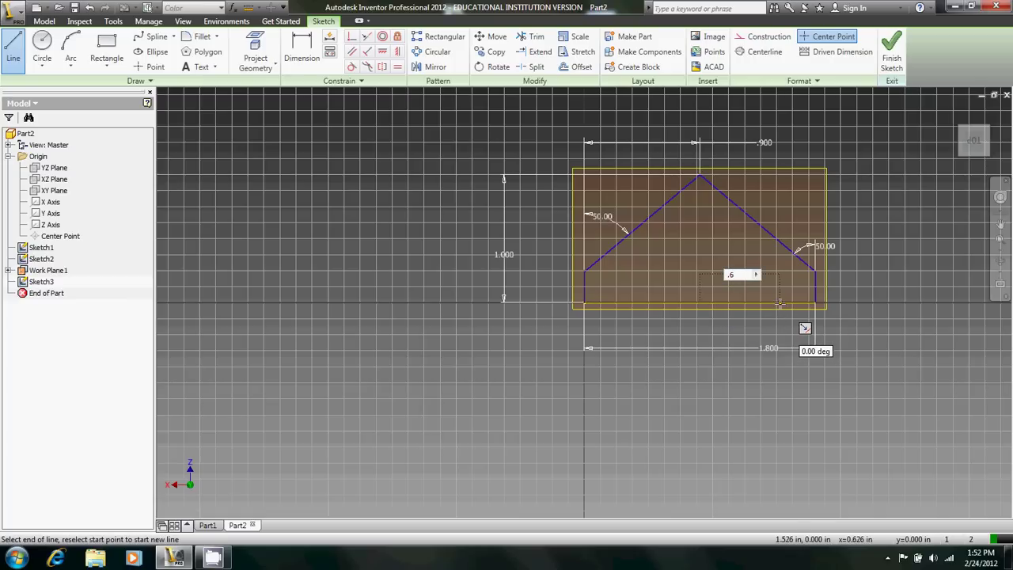
key("Return")
key("Escape")
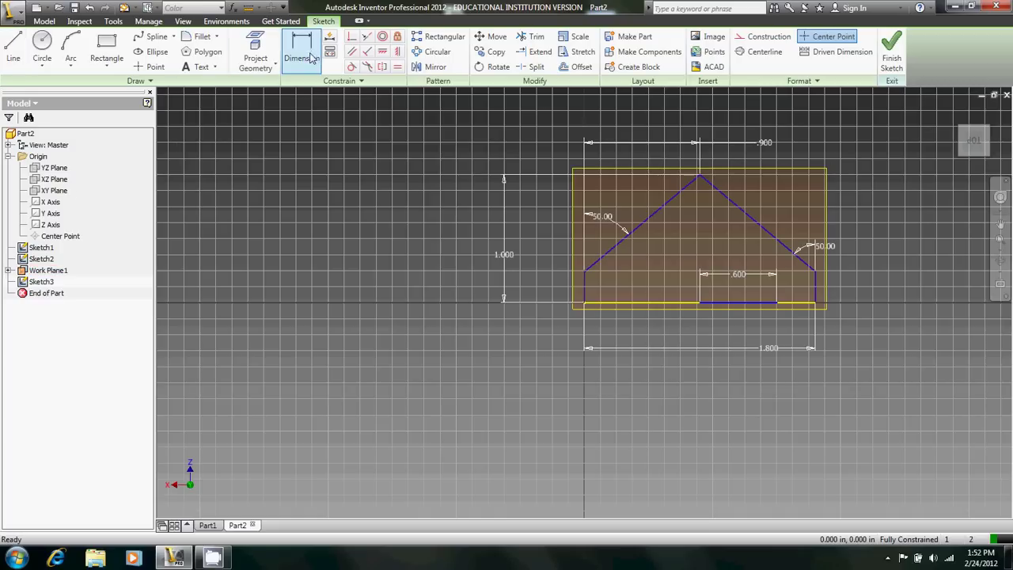
- Draw the inner closed peaked outline, beginning with a 0.600 bottom line from the centre
left_click(13, 49)
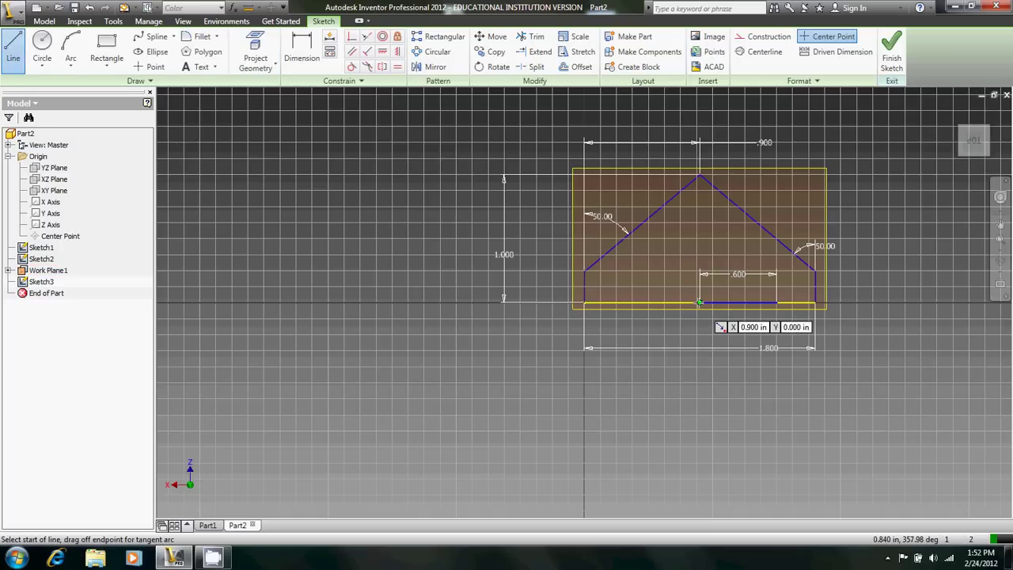
left_click(696, 303)
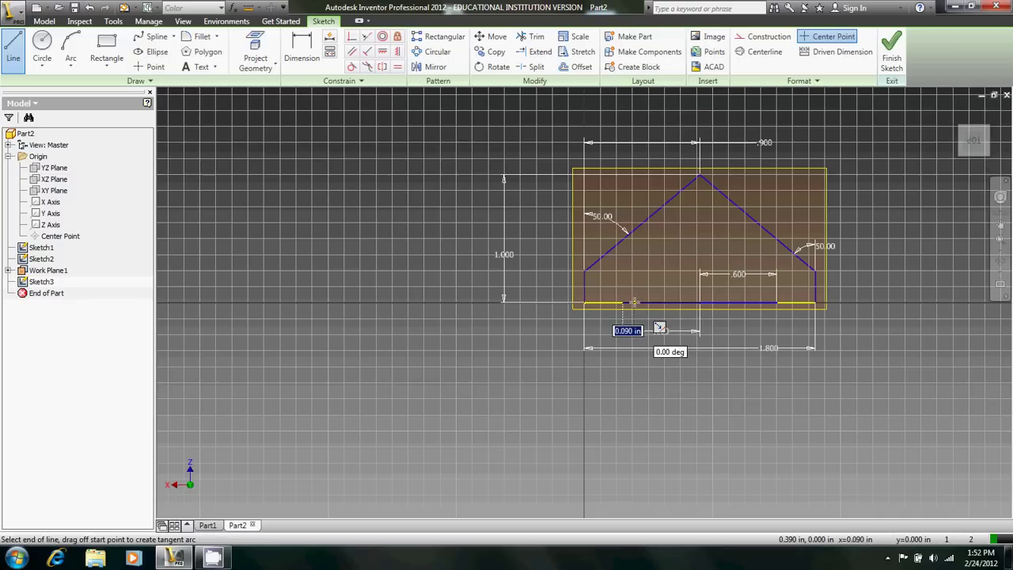
type(".6")
key("Return")
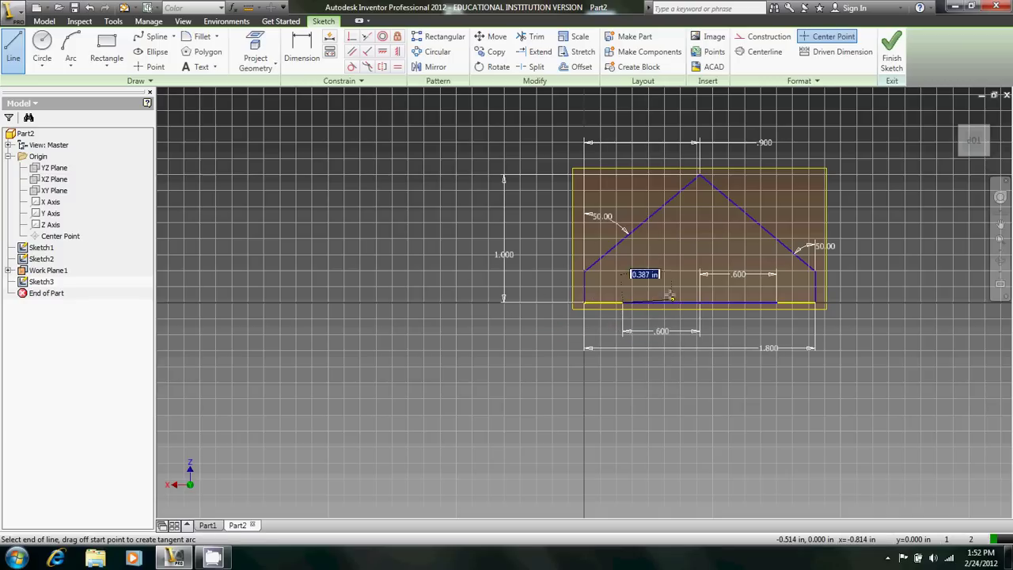
left_click(623, 270)
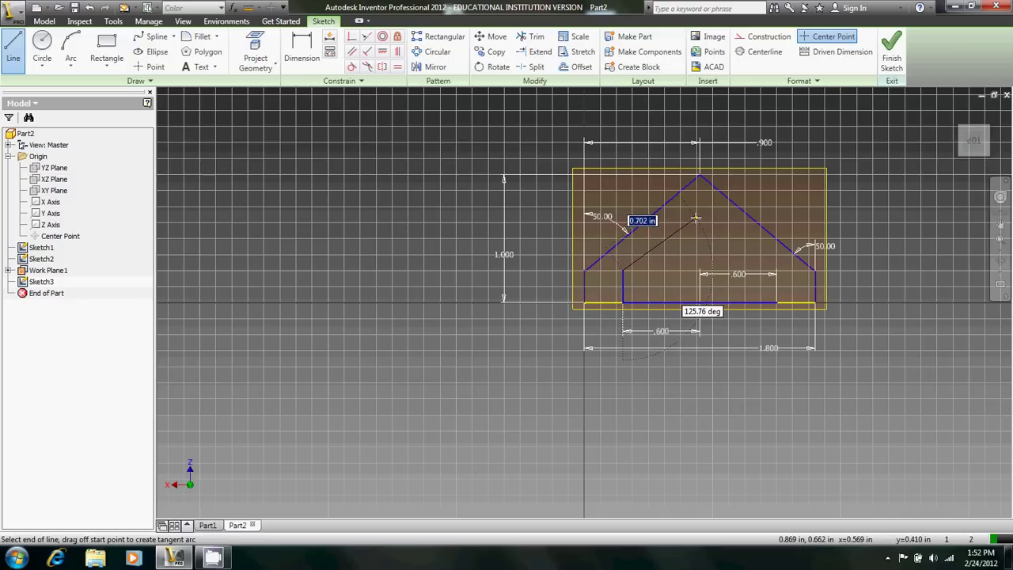
left_click(698, 220)
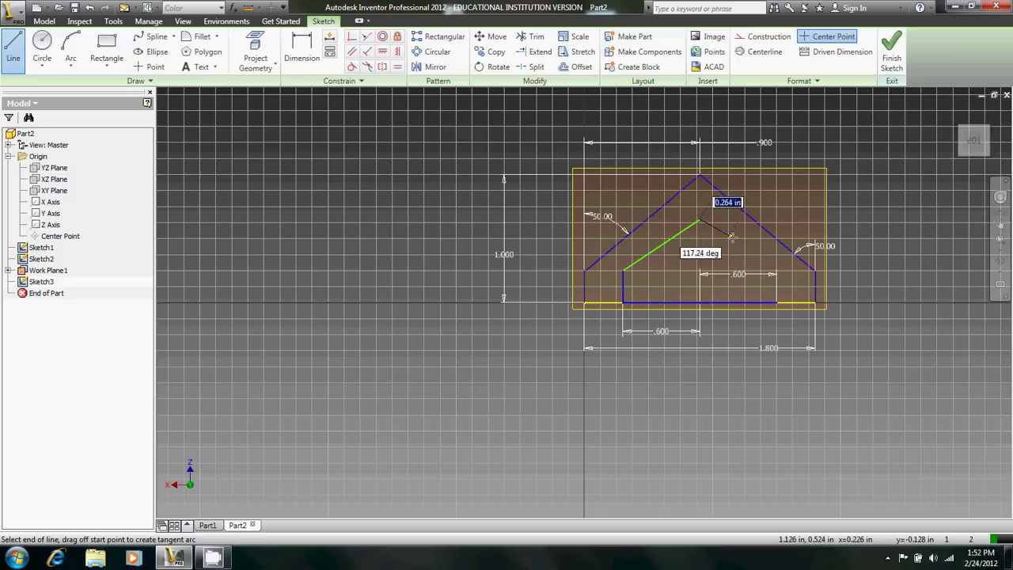
left_click(777, 258)
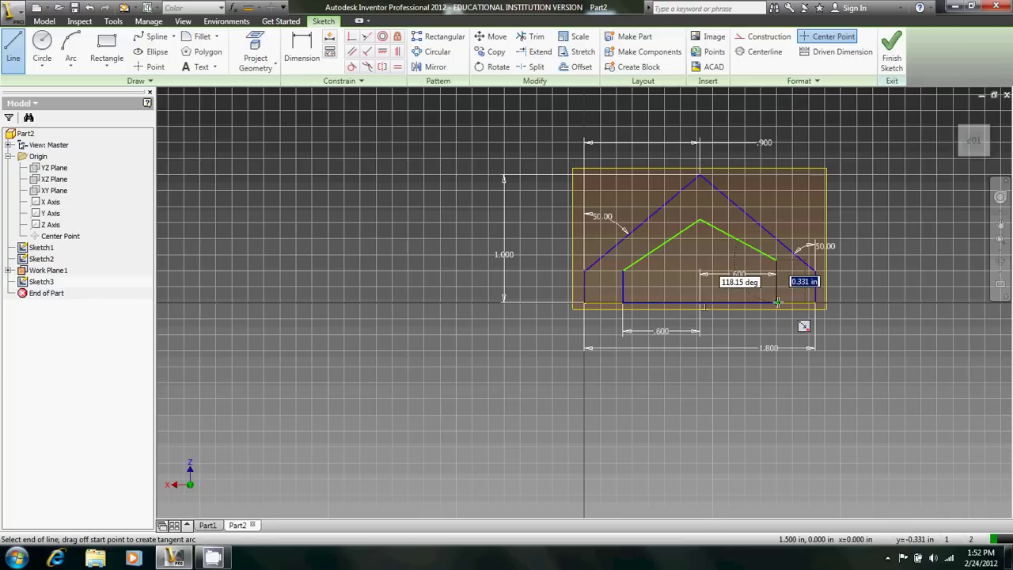
left_click(776, 302)
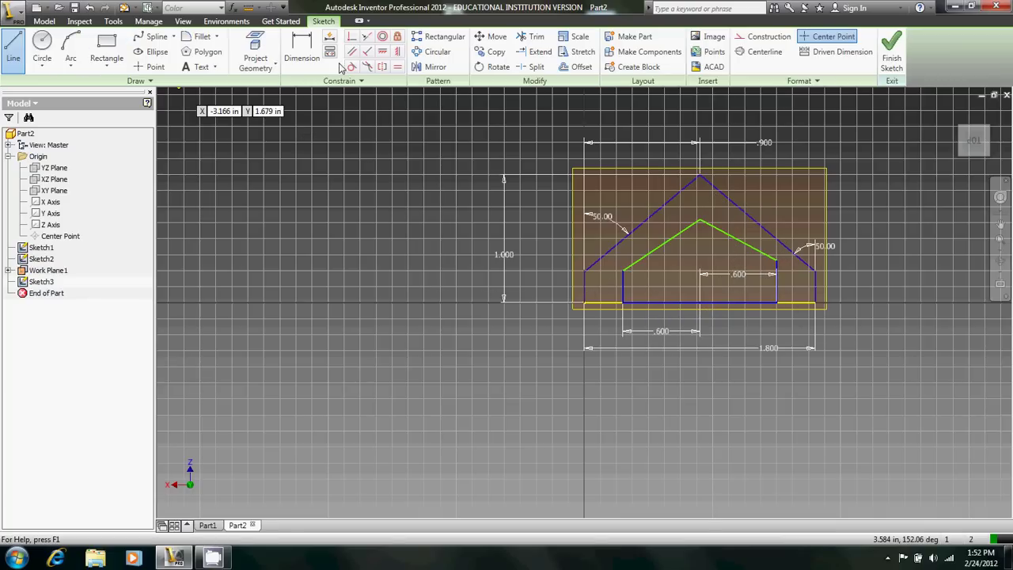
- Set both inner outline side angles to 50°
left_click(302, 51)
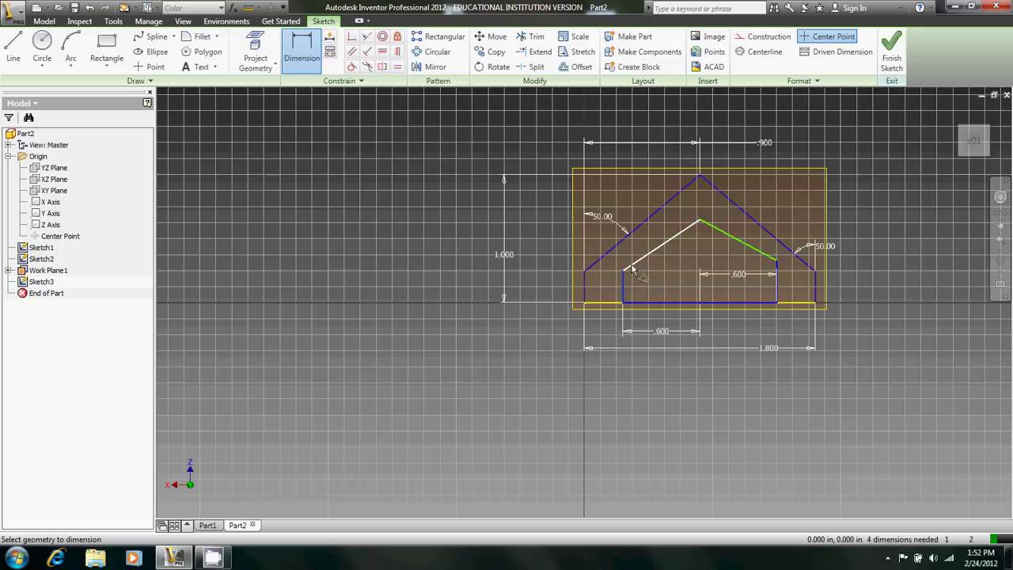
left_click(632, 269)
left_click(631, 251)
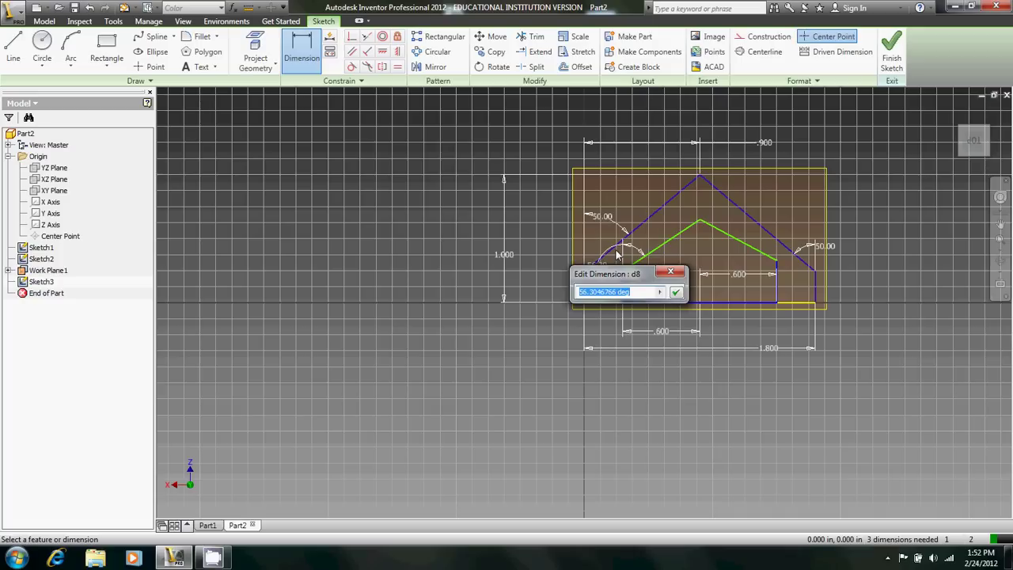
type("50")
key("Return")
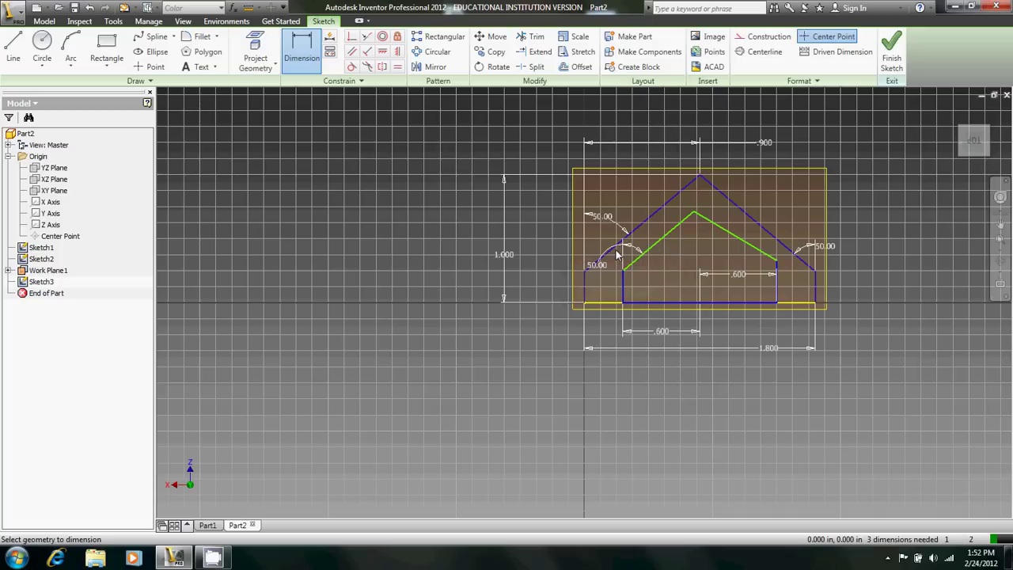
left_click(777, 276)
left_click(771, 255)
left_click(768, 249)
type("50")
key("Return")
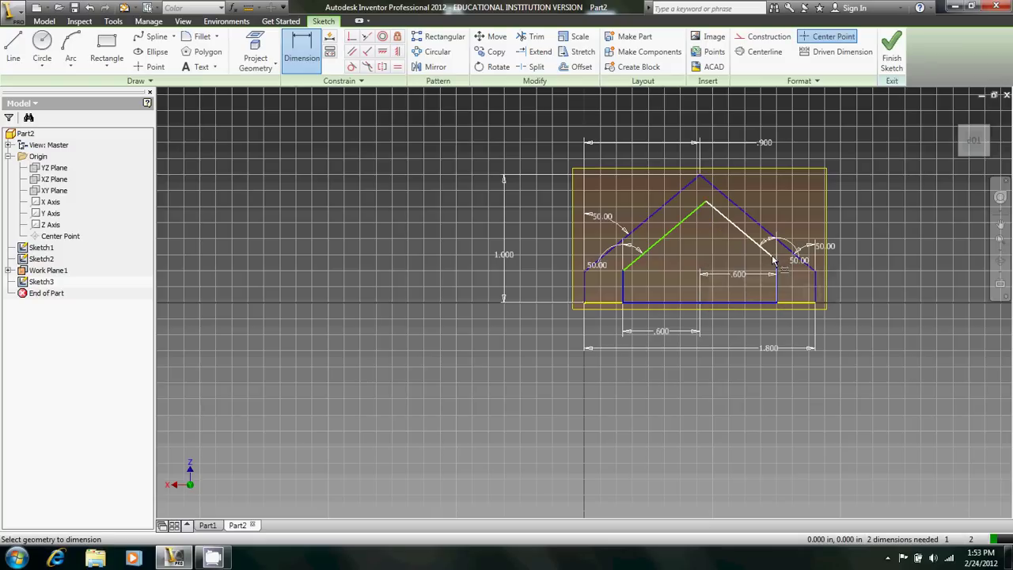
- Dimension the horizontal distance from the left endpoint to the apex as .600
left_click(706, 203)
left_click(626, 269)
left_click(638, 187)
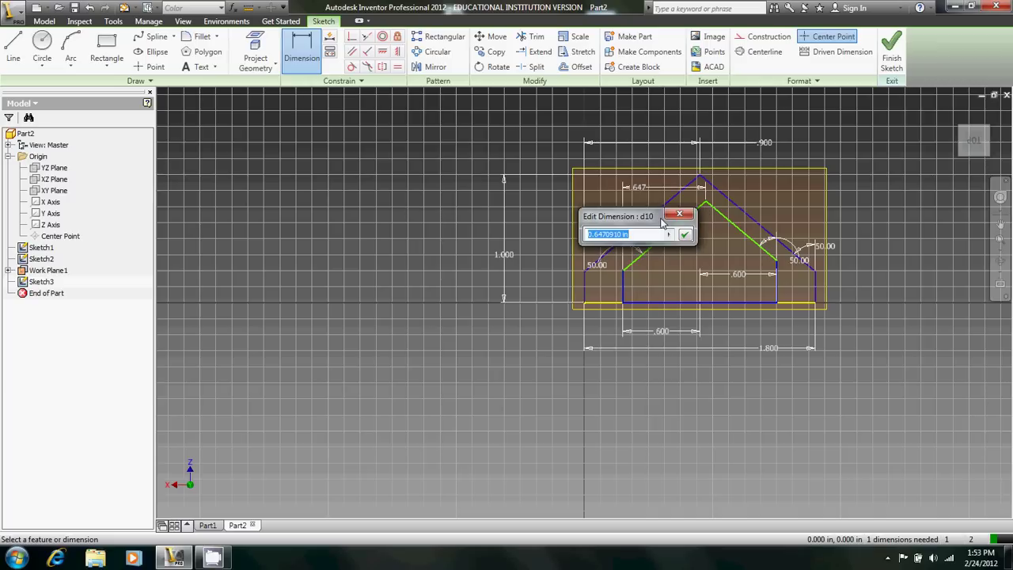
type(".6")
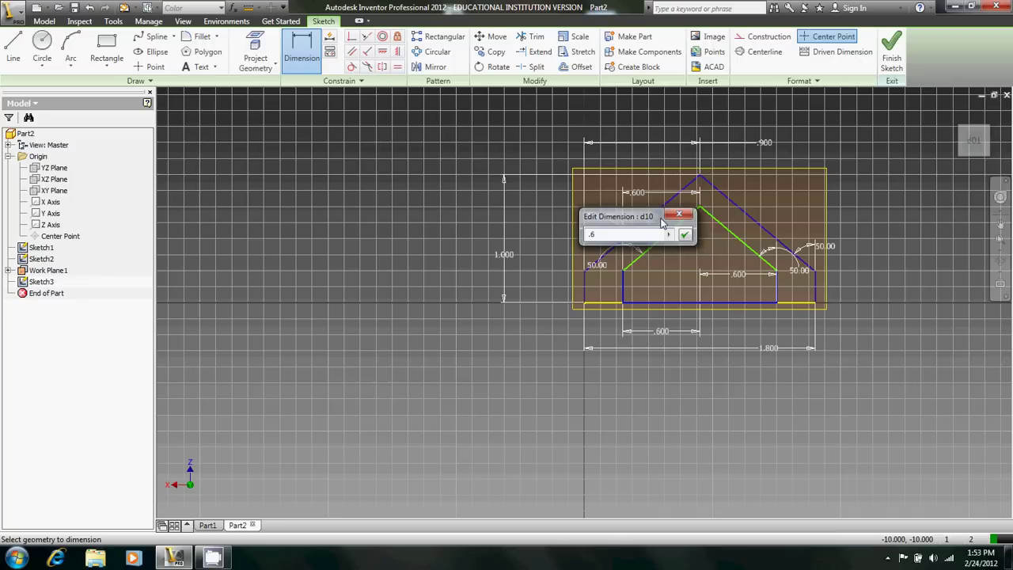
key("Return")
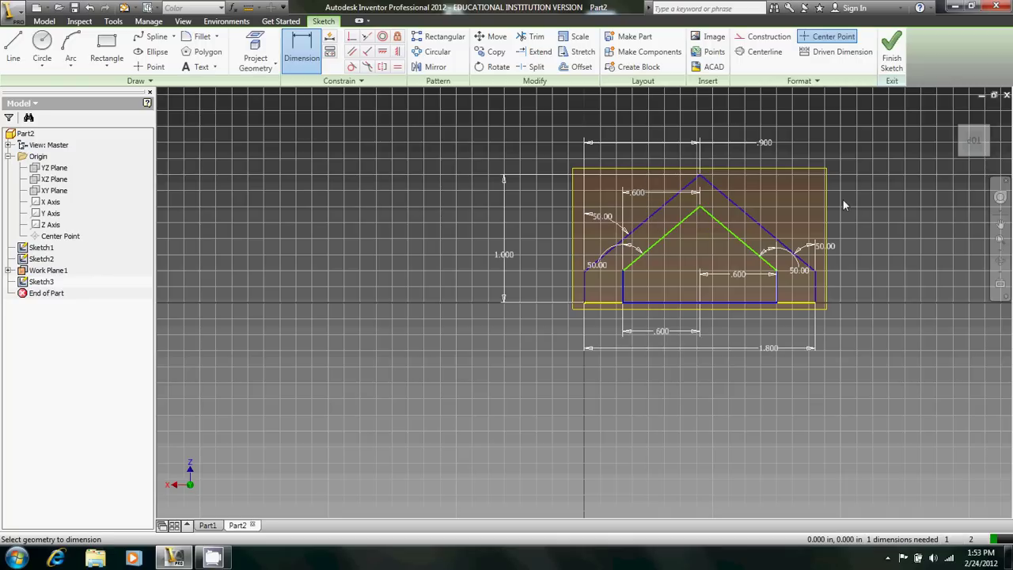
- Finish Sketch3 and loft a solid from Sketch2 up to Sketch3
left_click(895, 59)
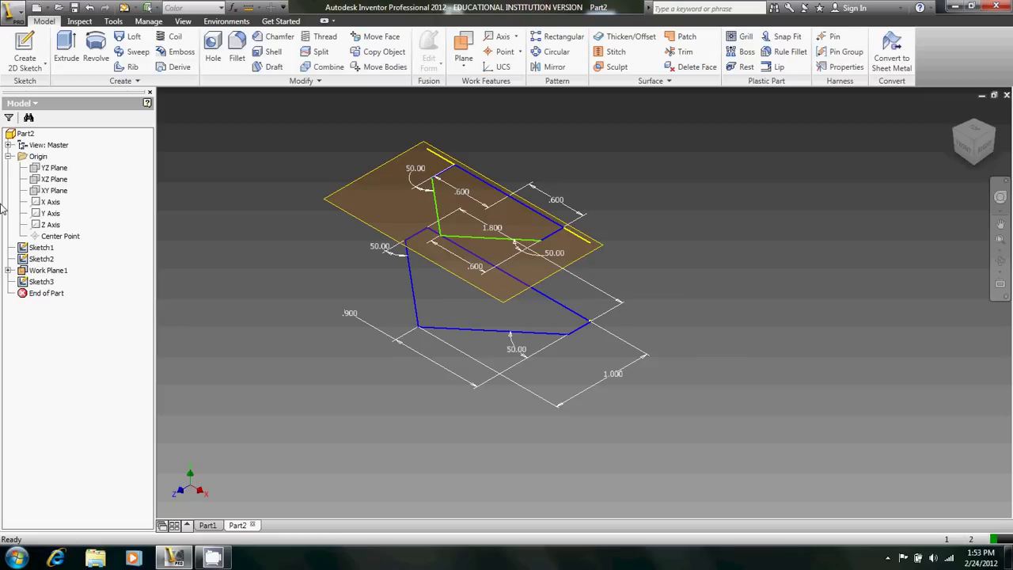
left_click(127, 40)
left_click(565, 336)
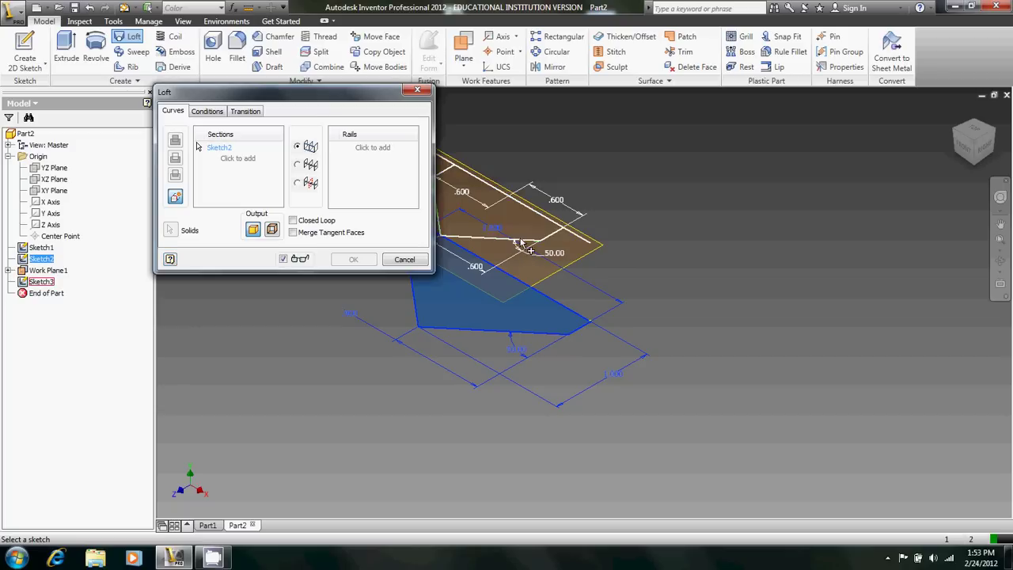
left_click(223, 158)
left_click(526, 241)
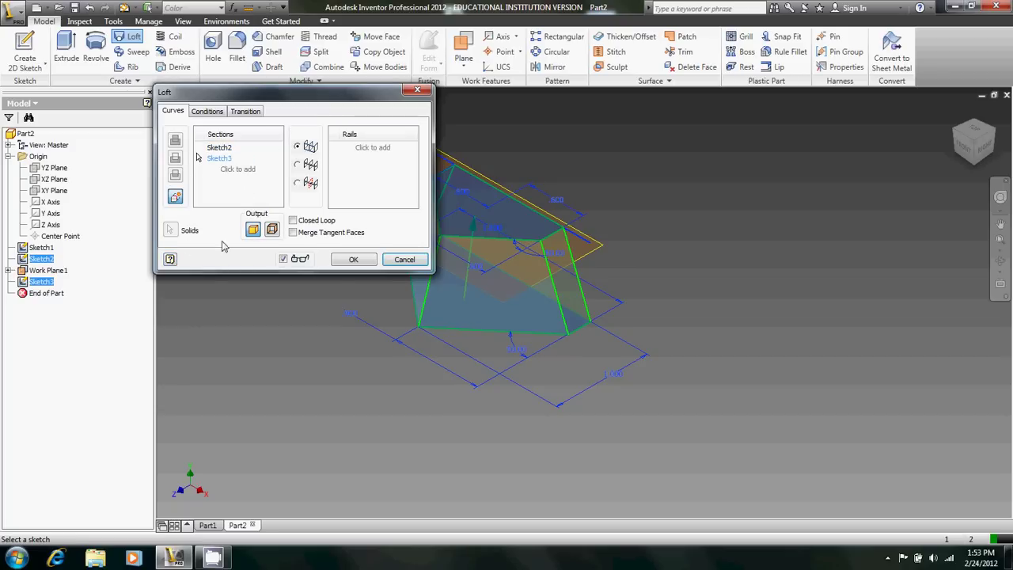
left_click(352, 261)
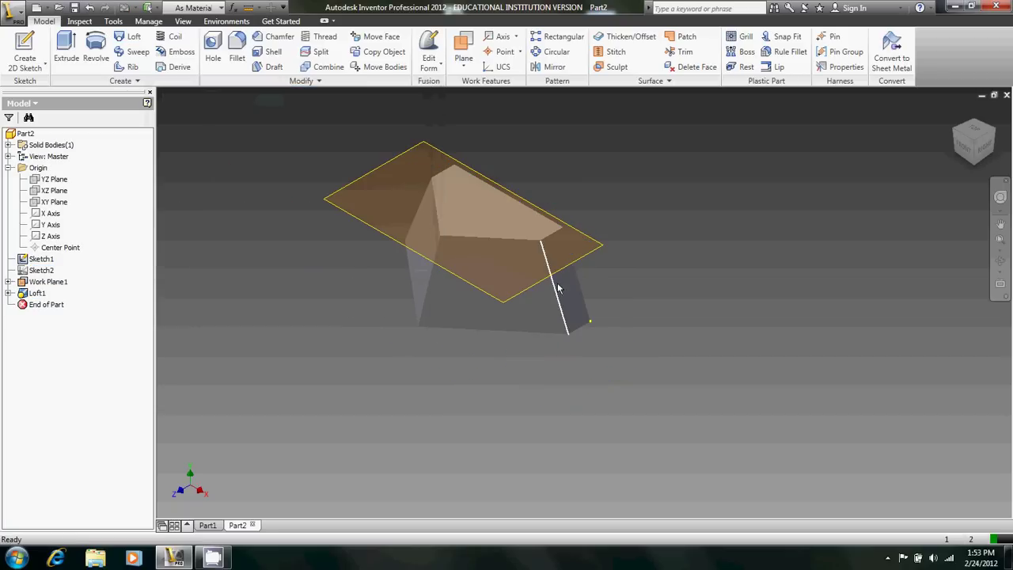
- Hide Work Plane1
left_click(329, 196)
right_click(329, 196)
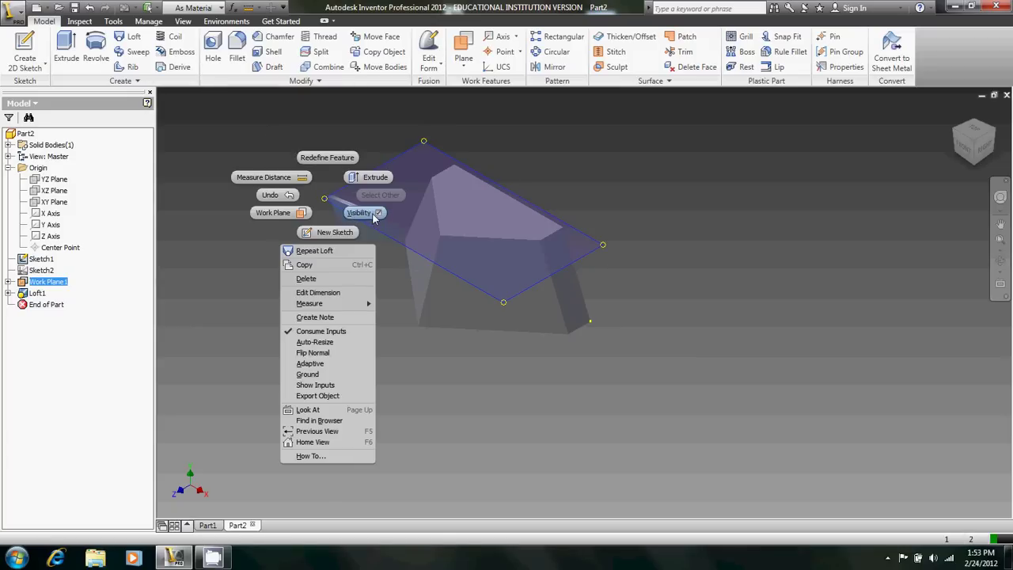
left_click(357, 213)
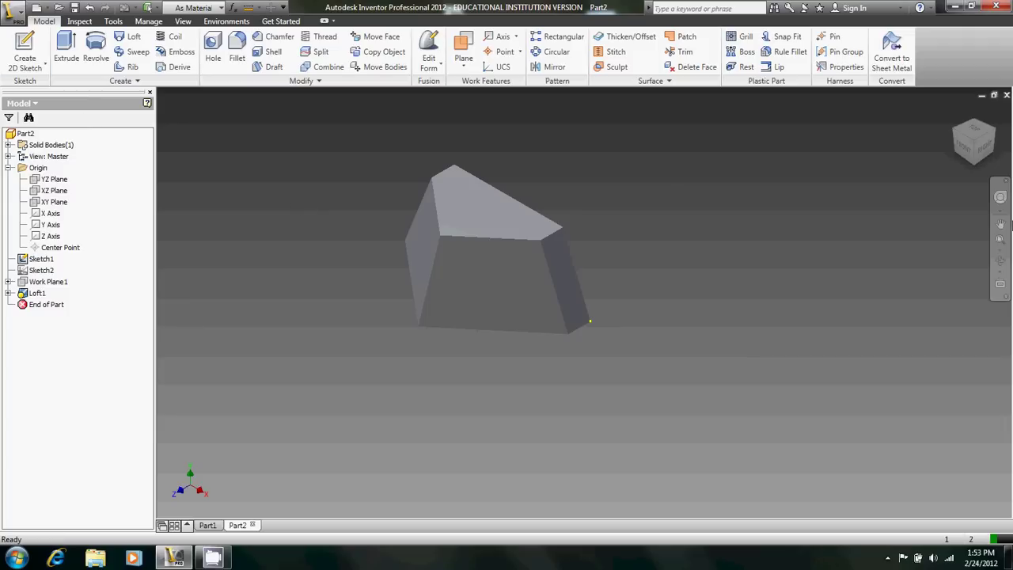
- Shell Loft1 to a 0.1 in wall with the lower front face removed
left_click(995, 135)
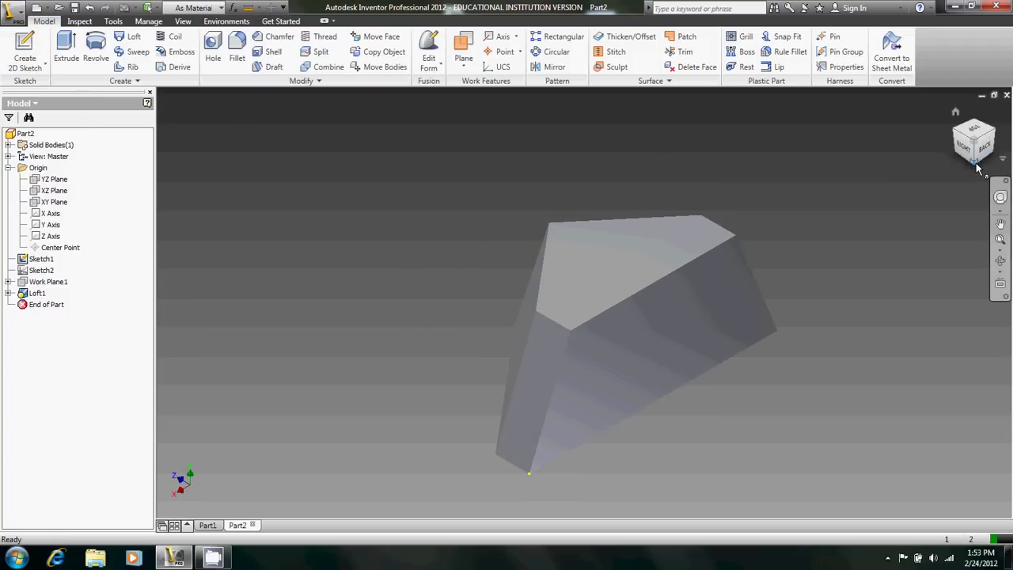
left_click(978, 167)
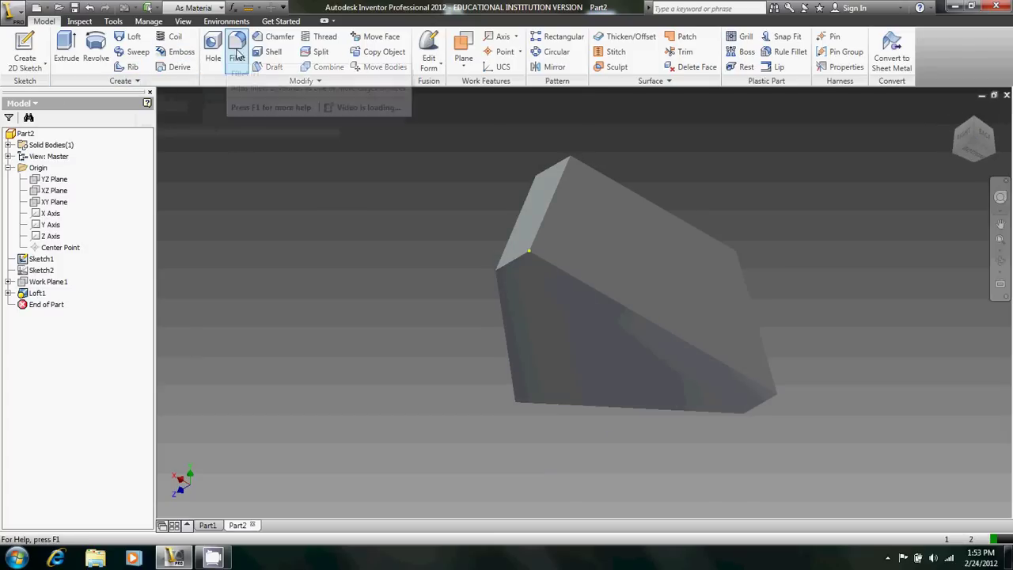
left_click(271, 52)
left_click(645, 402)
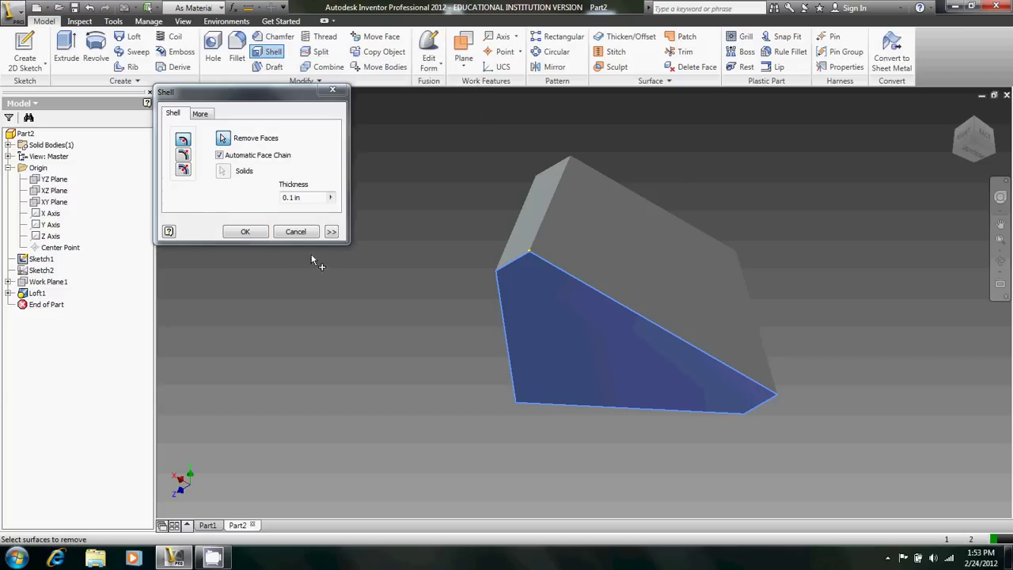
left_click(245, 232)
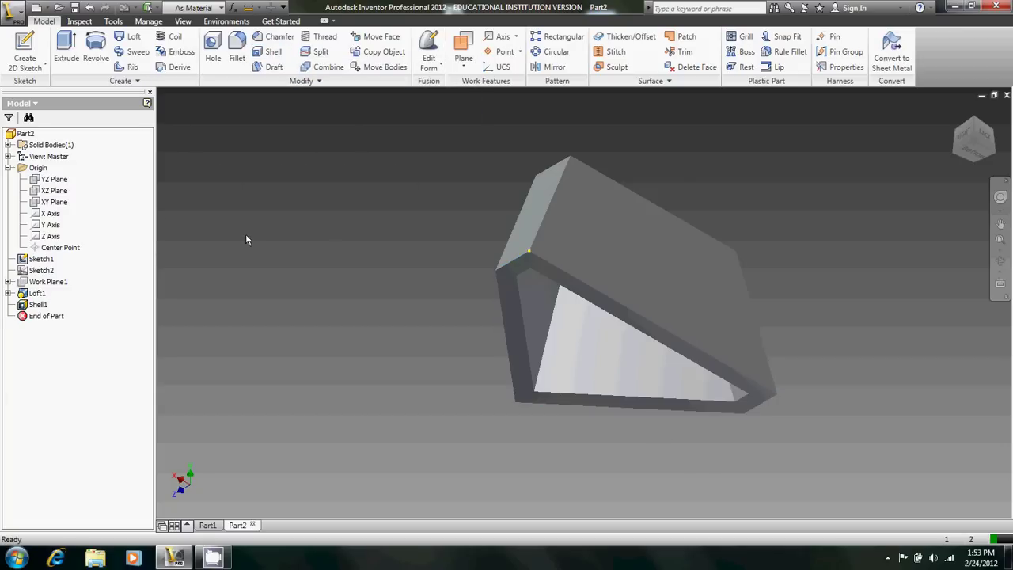
middle_click_drag(322, 231, 221, 146, "shift")
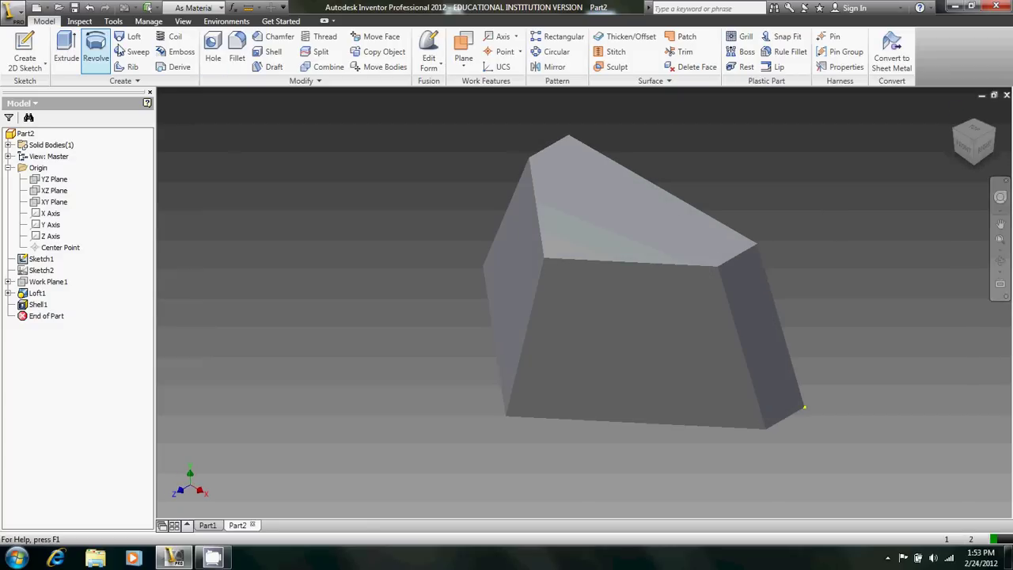
- Sketch an inner offset loop on the front face, 0.1 in inside its outline
left_click(24, 52)
left_click(683, 309)
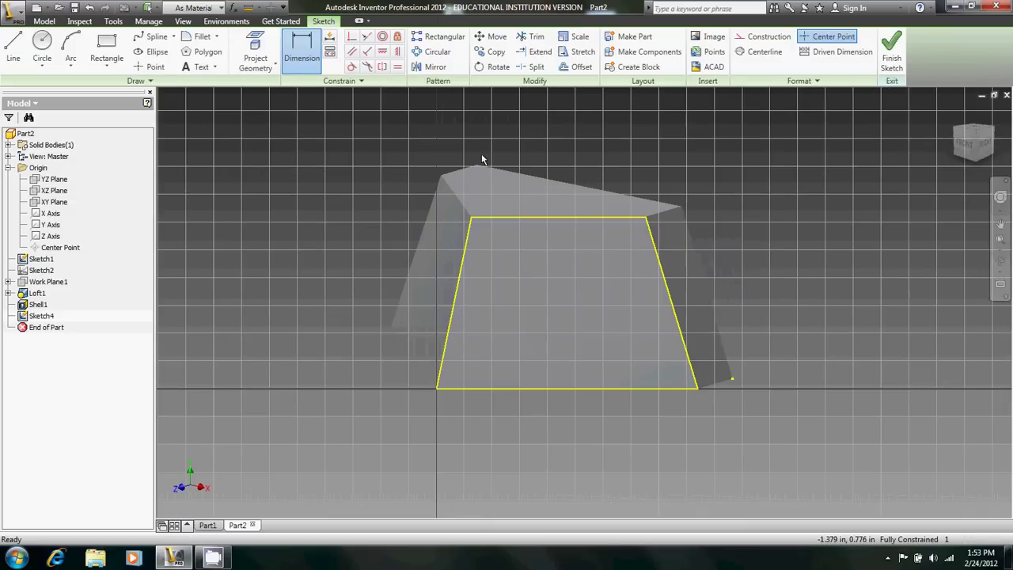
key("Escape")
left_click(581, 67)
left_click(558, 216)
left_click(558, 241)
left_click(313, 45)
left_click(527, 240)
left_click(538, 216)
left_click(736, 239)
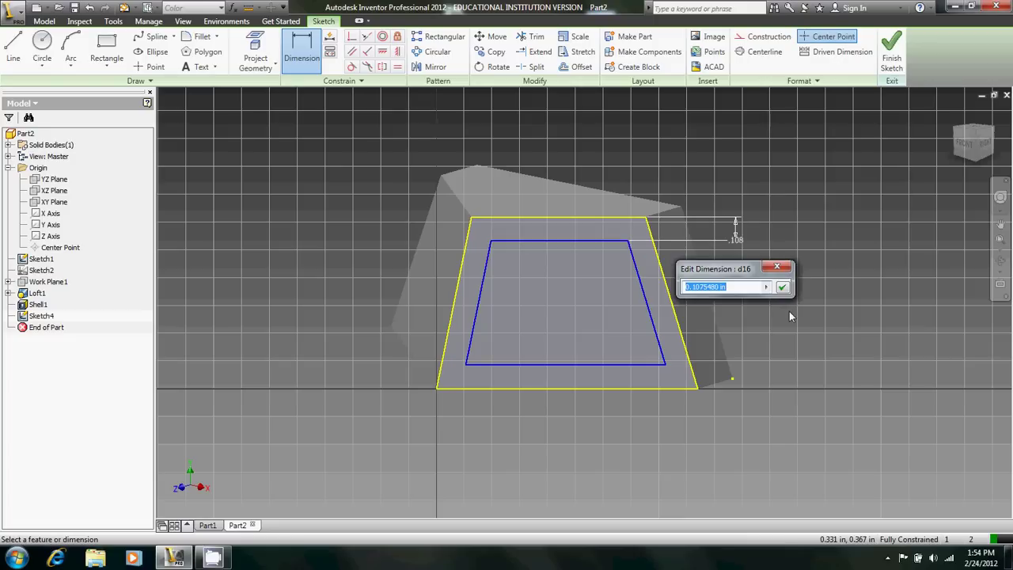
type(".1")
key("Return")
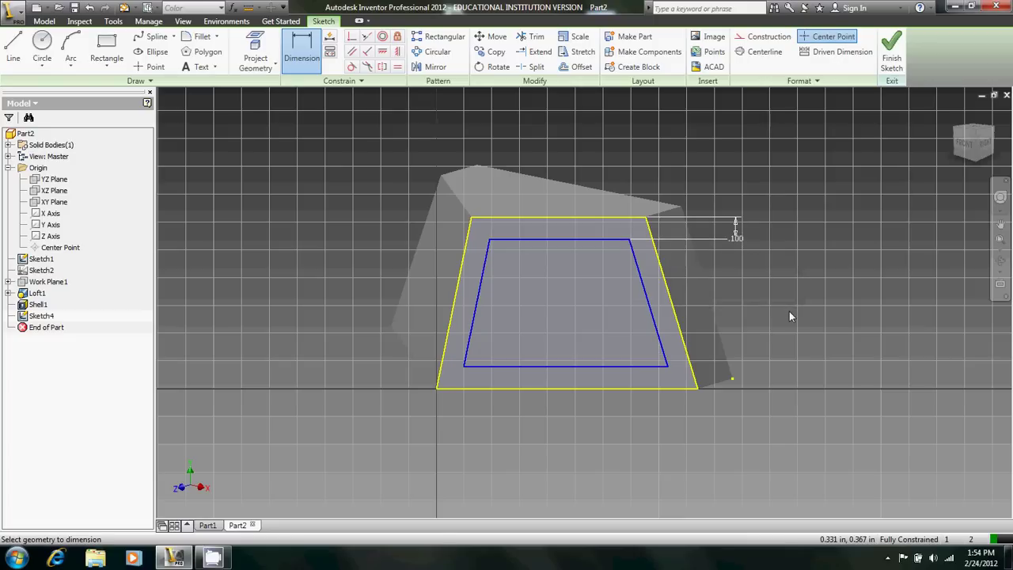
left_click(892, 51)
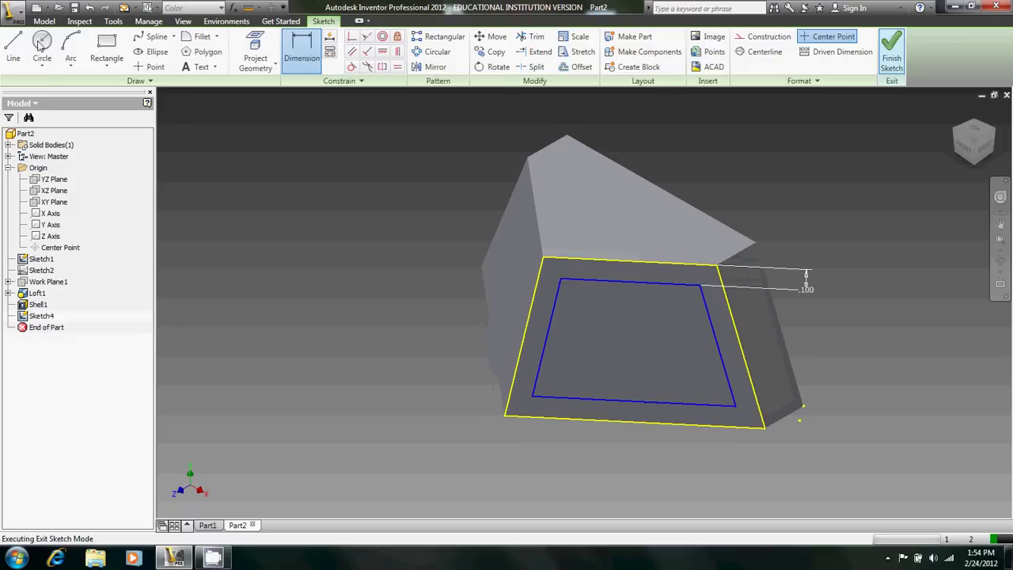
- Cut-extrude the inset profile 0.05 in deep
left_click(66, 49)
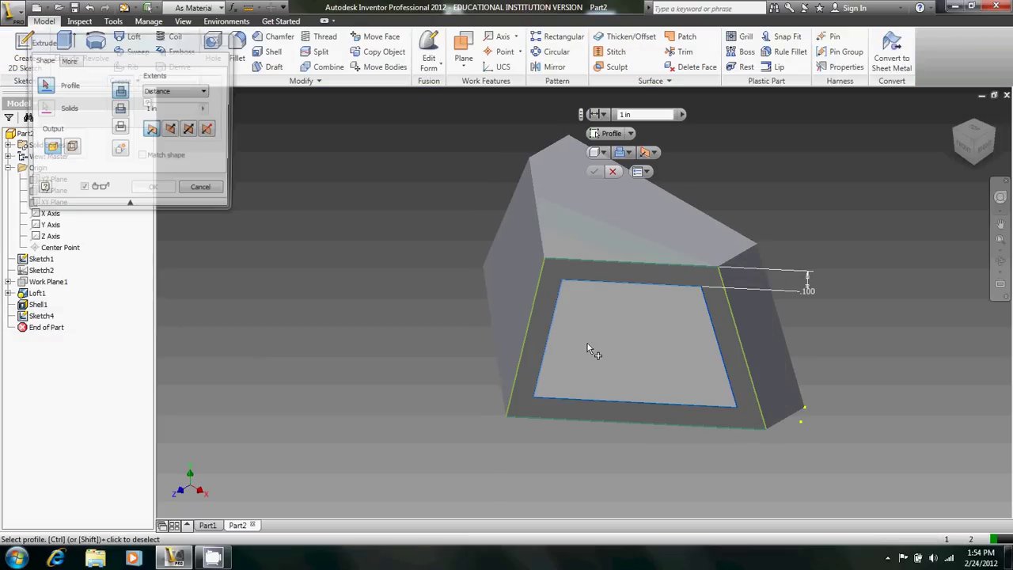
left_click(587, 351)
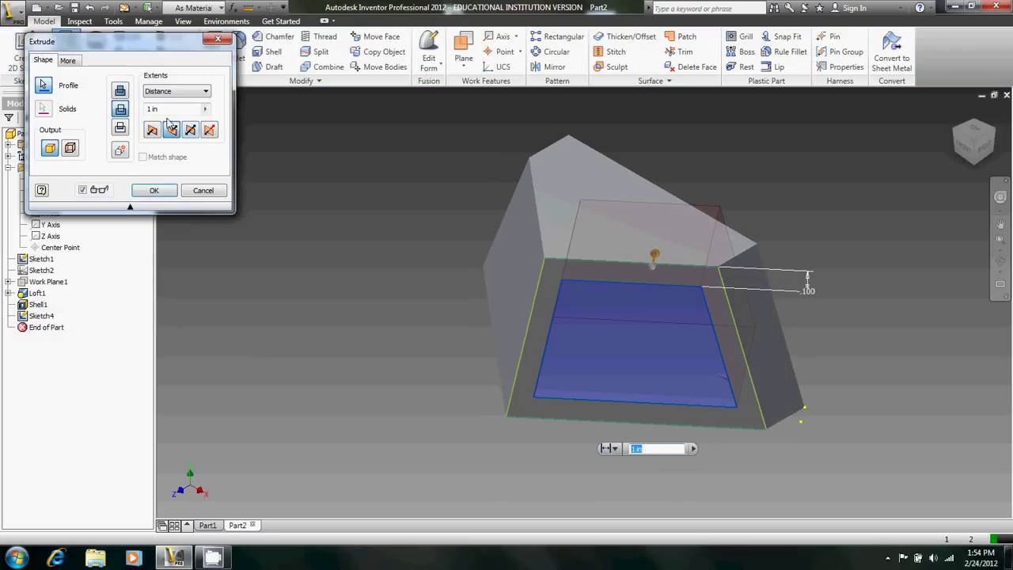
left_click(161, 108)
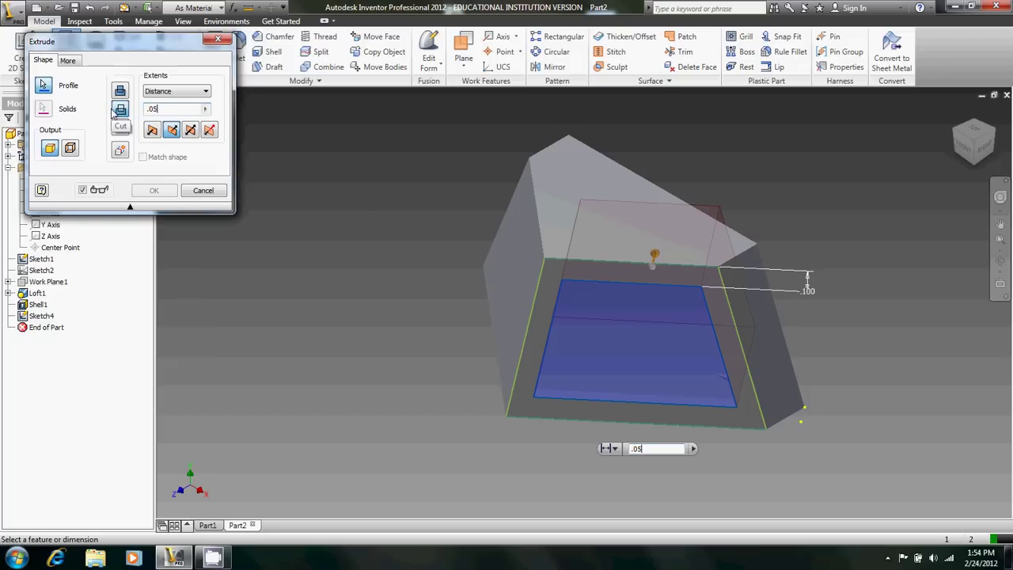
type(".05")
key("Return")
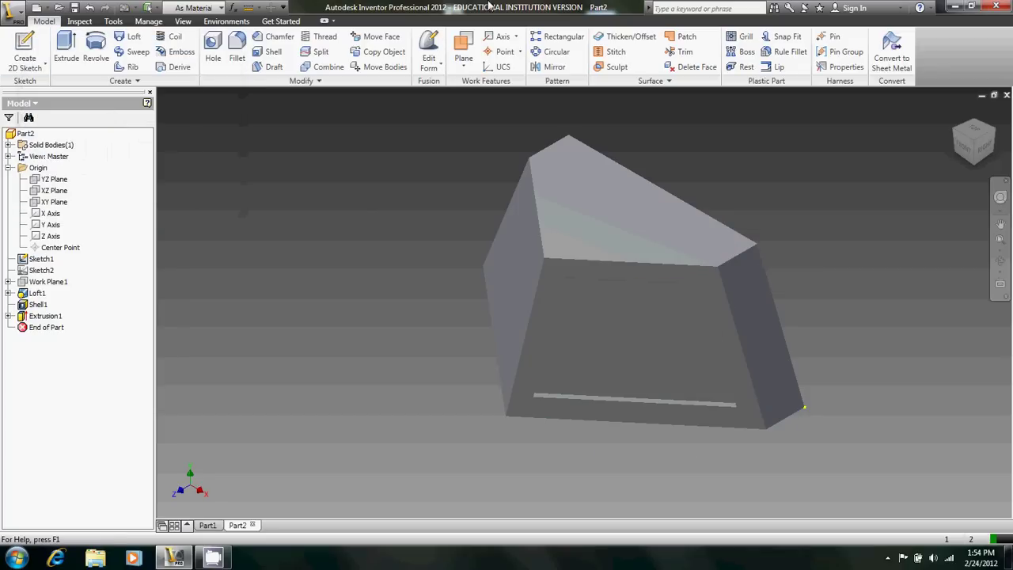
- Start a sketch on the slanted face and offset its outline inward
left_click(25, 49)
left_click(524, 258)
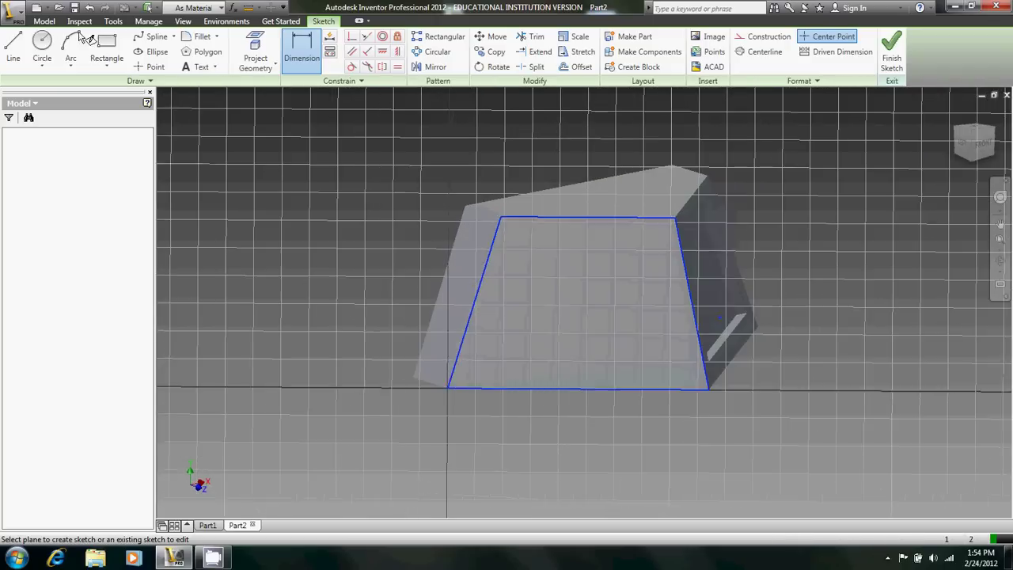
left_click(575, 68)
left_click(575, 219)
left_click(575, 236)
- Dimension the gap between the inner and outer outlines to fix the 0.1 in inset
left_click(303, 49)
left_click(530, 236)
left_click(534, 223)
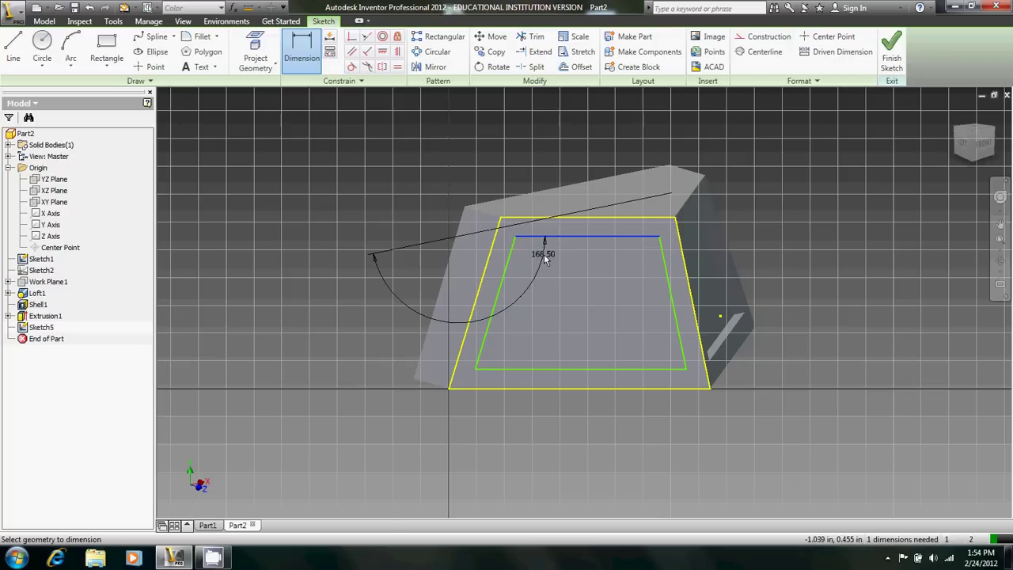
key("Escape")
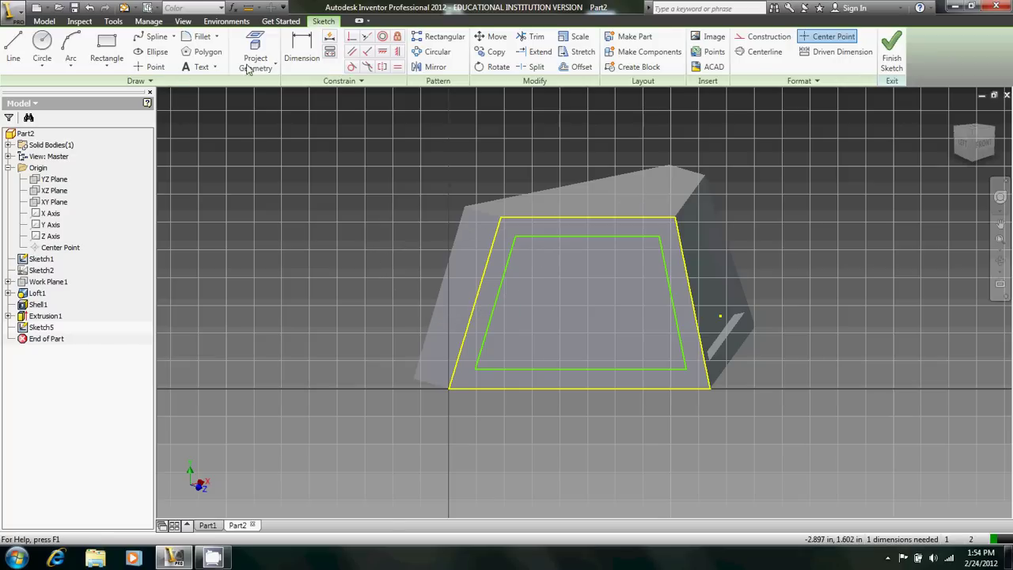
left_click(534, 236)
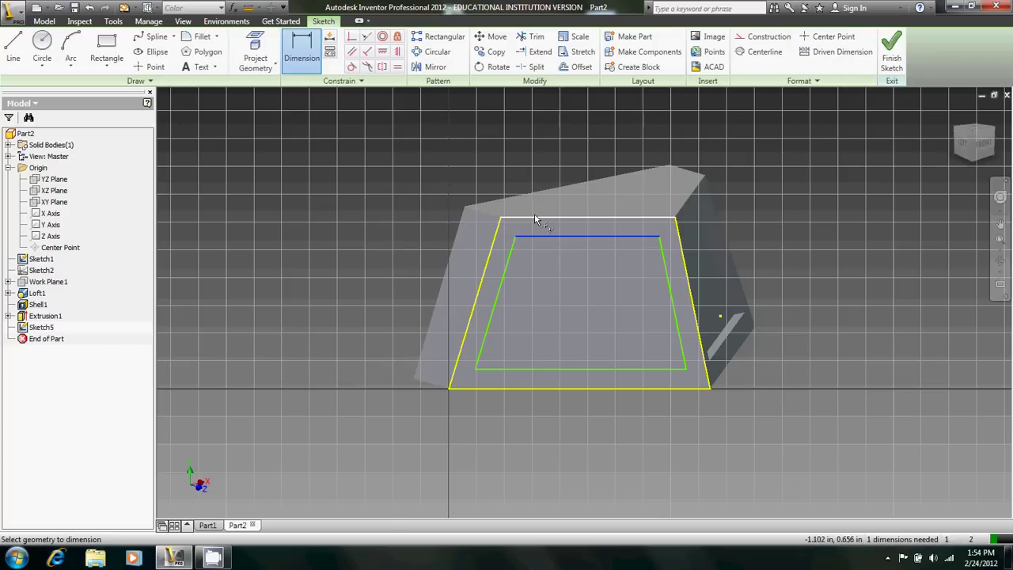
left_click(536, 218)
left_click(805, 275)
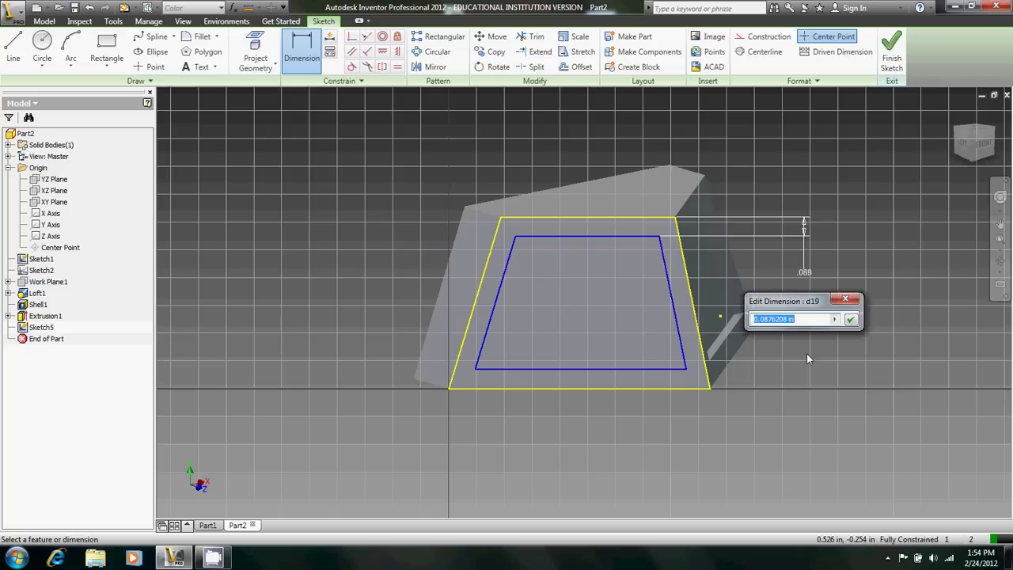
type("1")
key("Return")
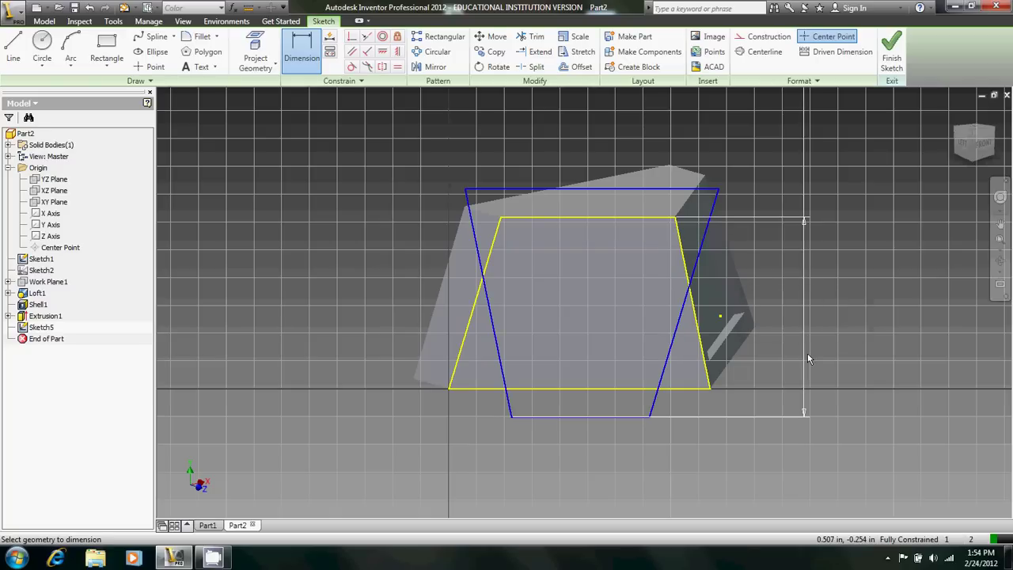
scroll(807, 359, "down", 5)
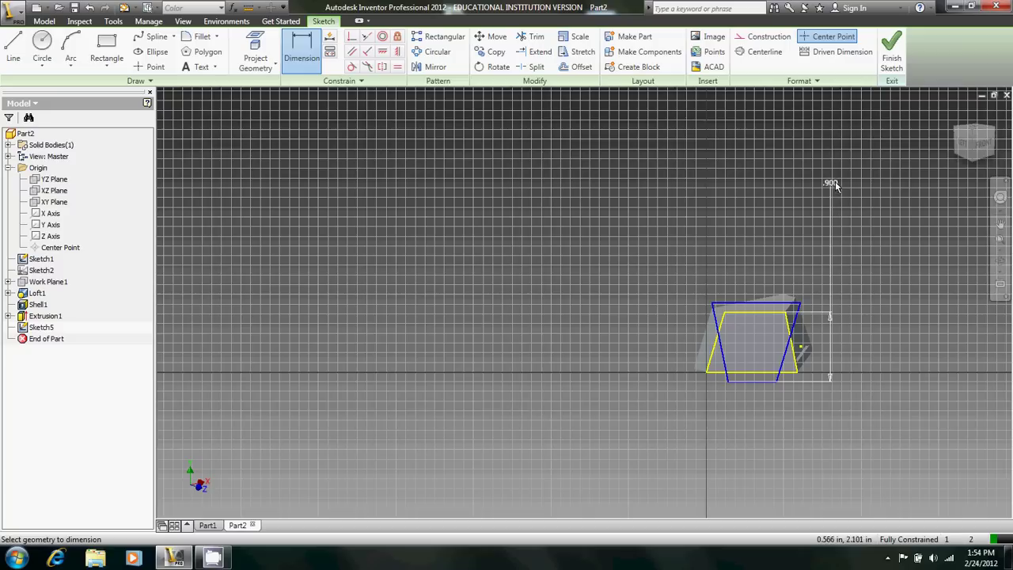
left_click(835, 184)
type(".")
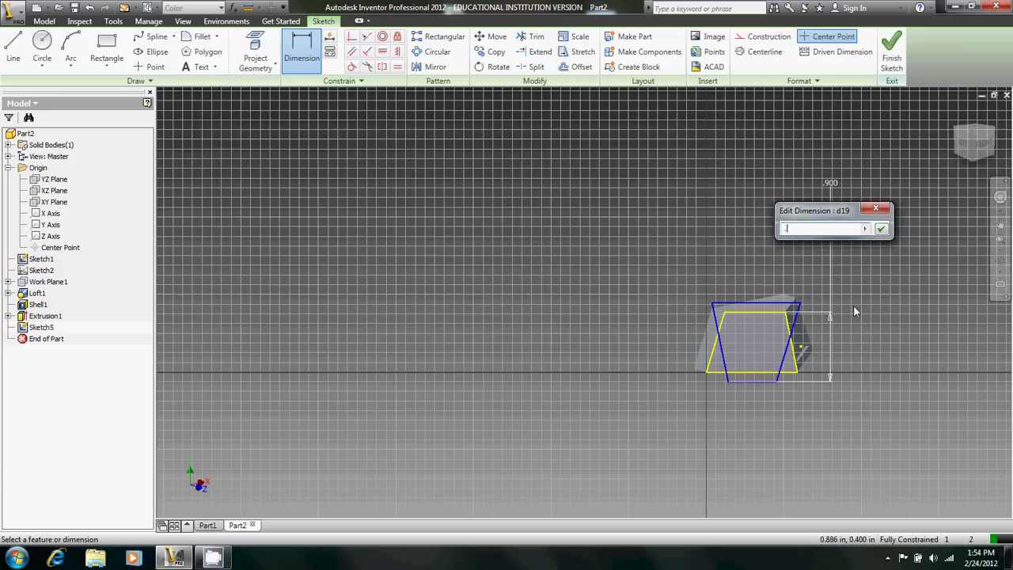
type("6")
key("Return")
scroll(752, 327, "up", 4)
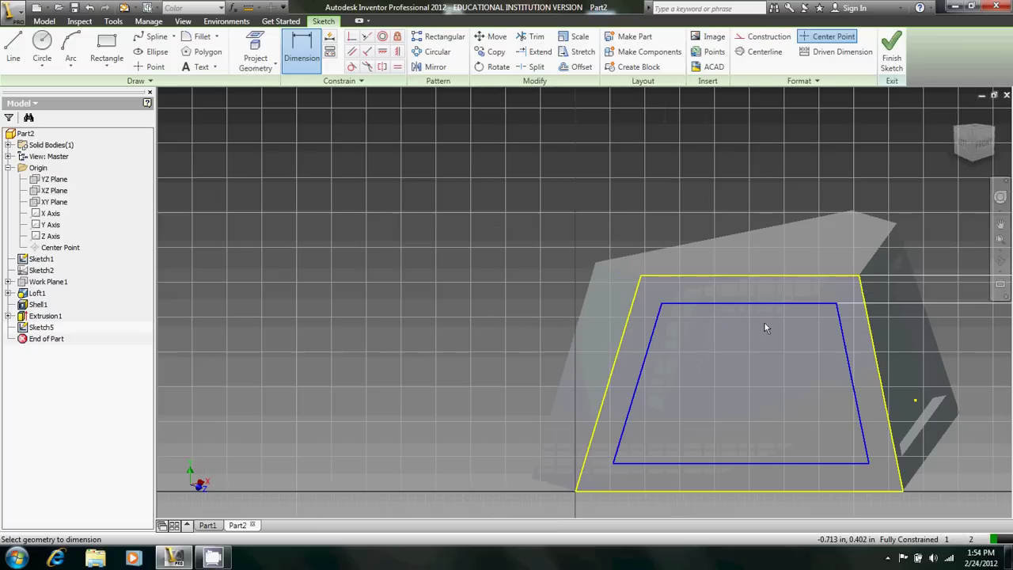
scroll(764, 328, "down", 3)
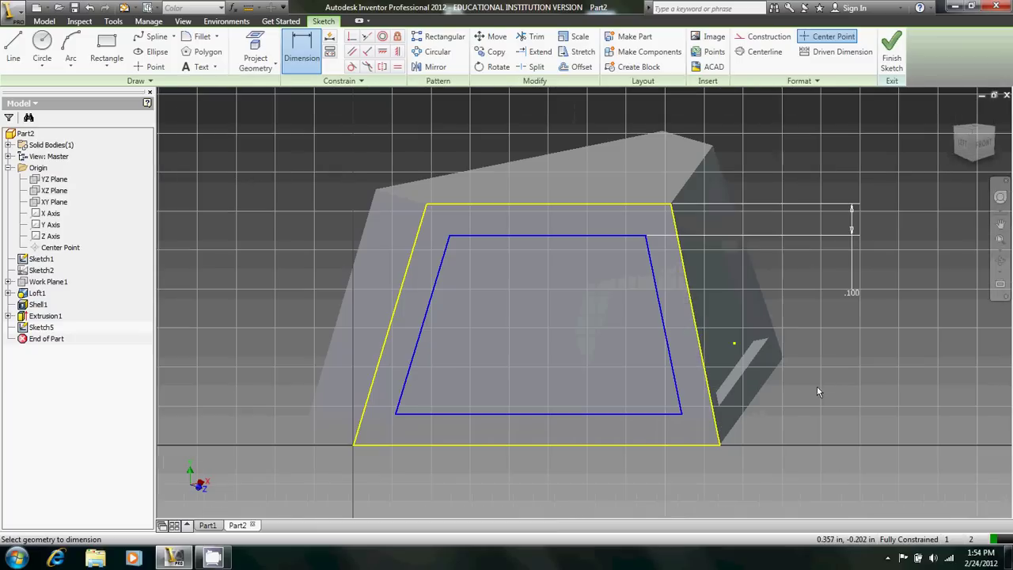
- Finish the sketch and cut the inset area 0.05 in deep
left_click(892, 55)
left_click(66, 51)
left_click(506, 265)
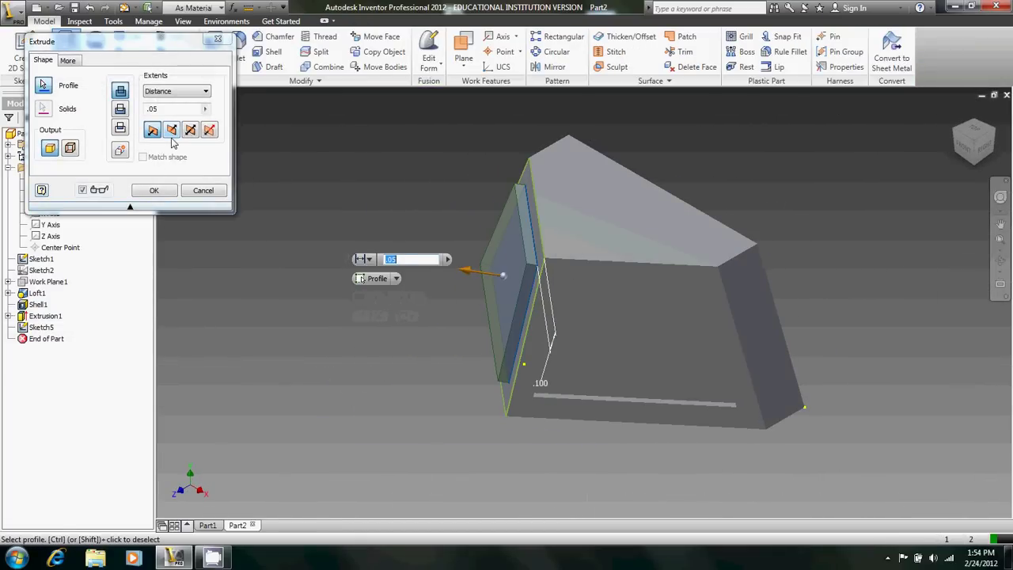
left_click(153, 190)
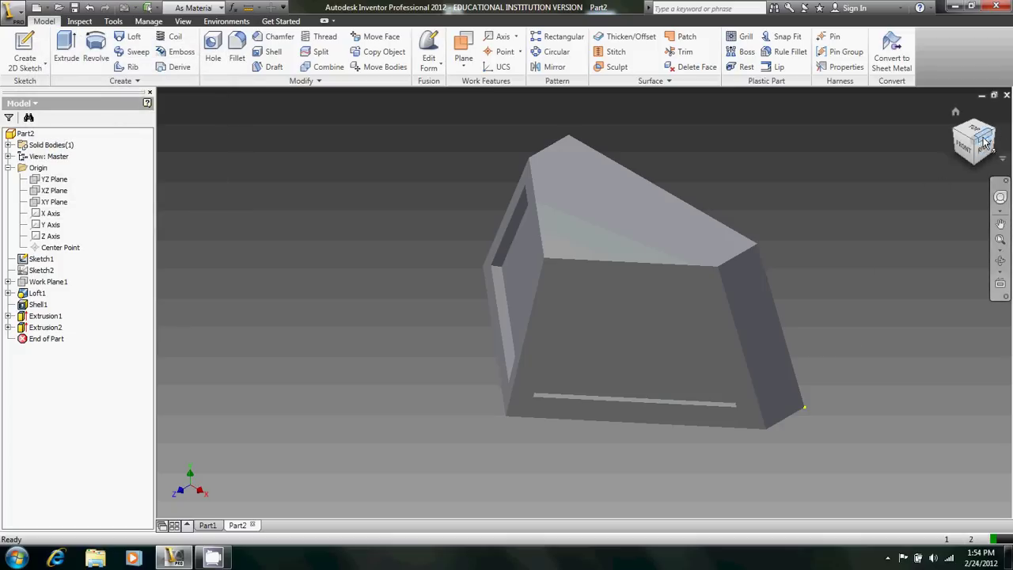
- Orbit to the part's back and start a new sketch on the large flat face
middle_click_drag(840, 433, 701, 318, "shift")
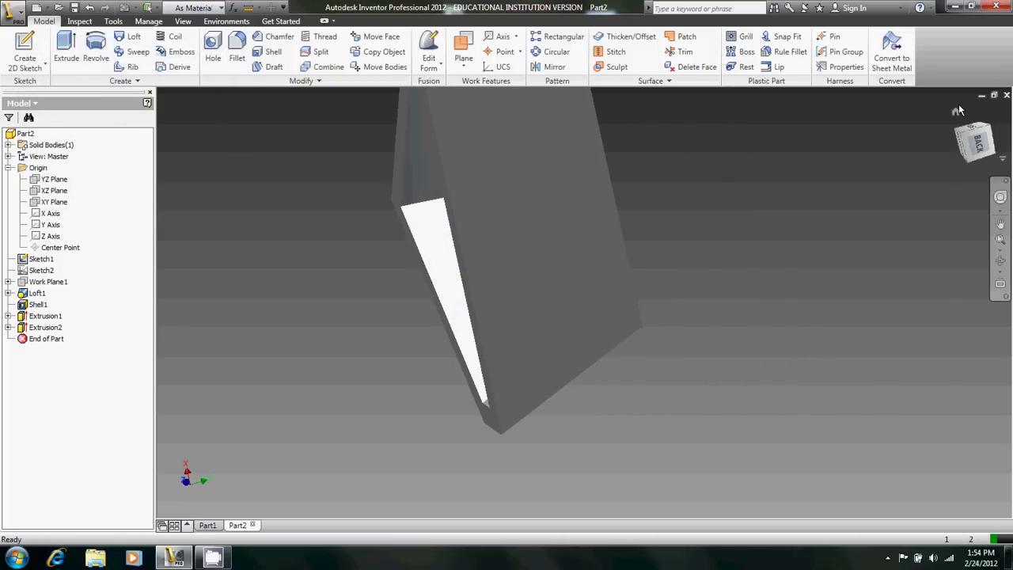
left_click(996, 136)
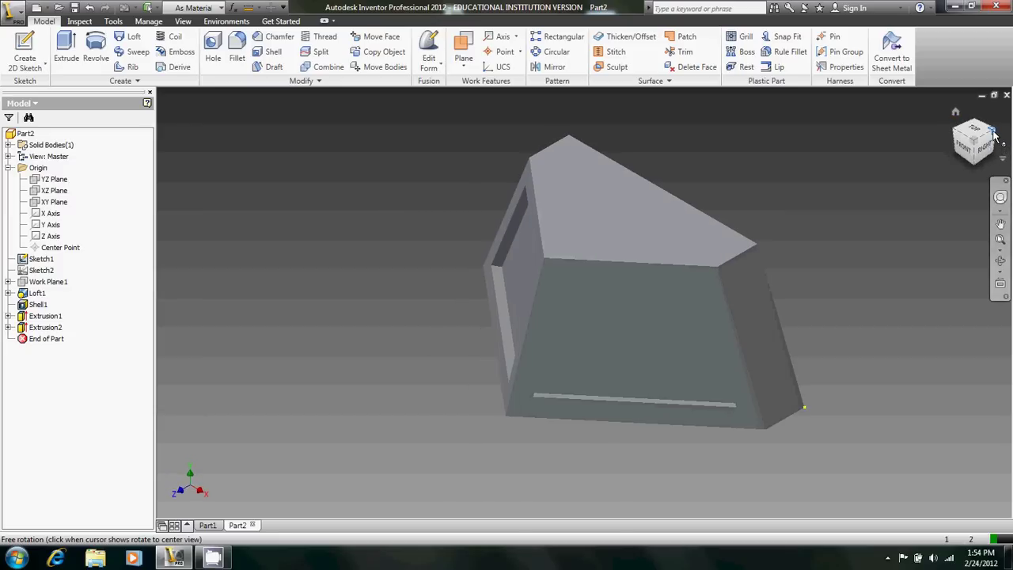
left_click_drag(996, 136, 687, 261)
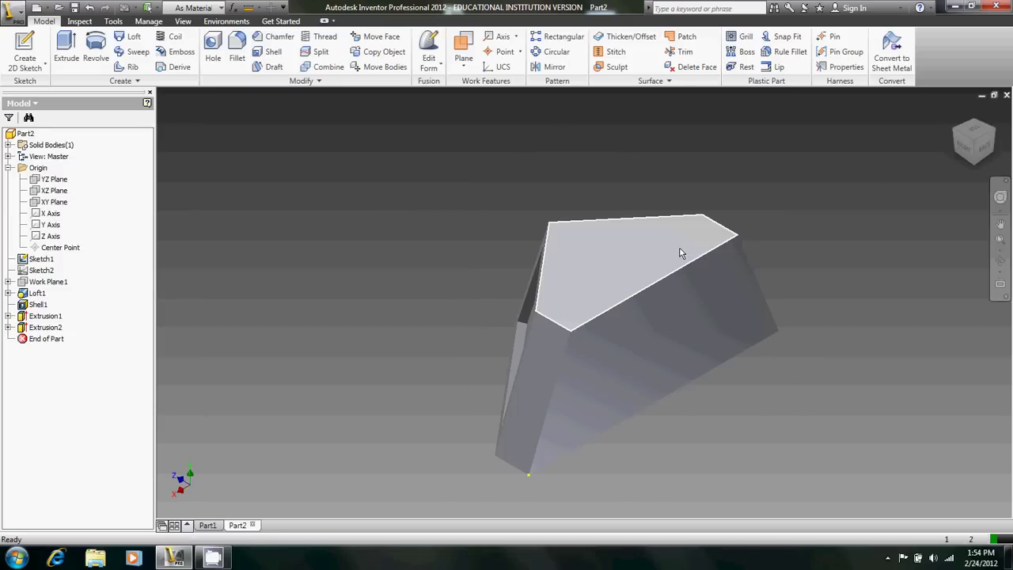
left_click(25, 49)
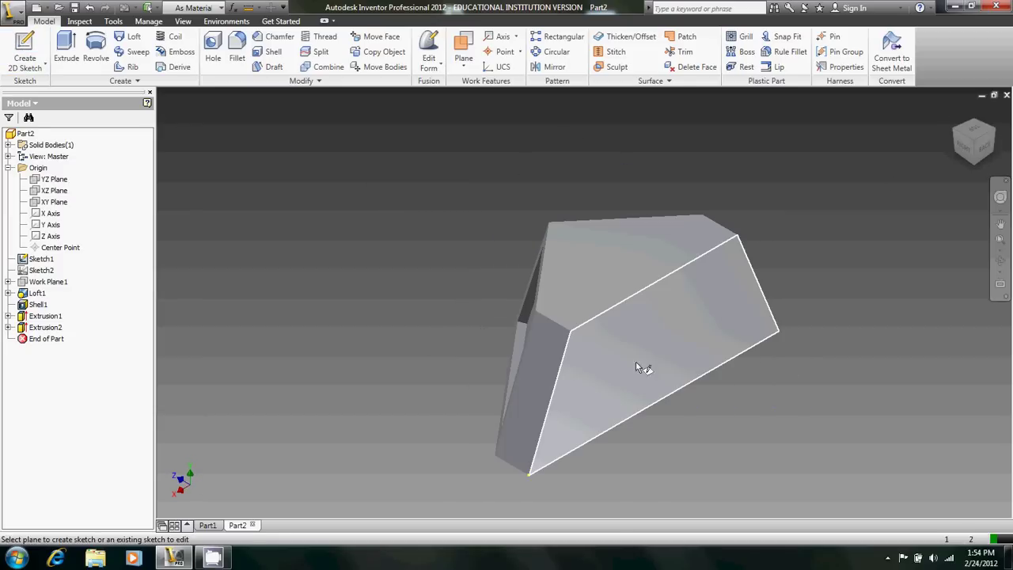
left_click(664, 369)
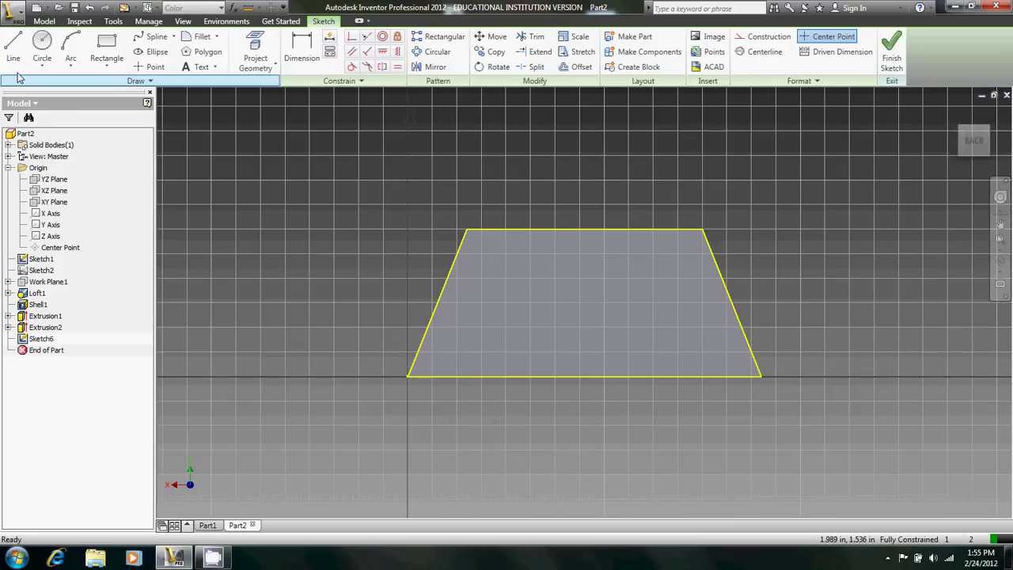
- Draw three center-point circles: one near the top, two at lower left and lower right
left_click(42, 49)
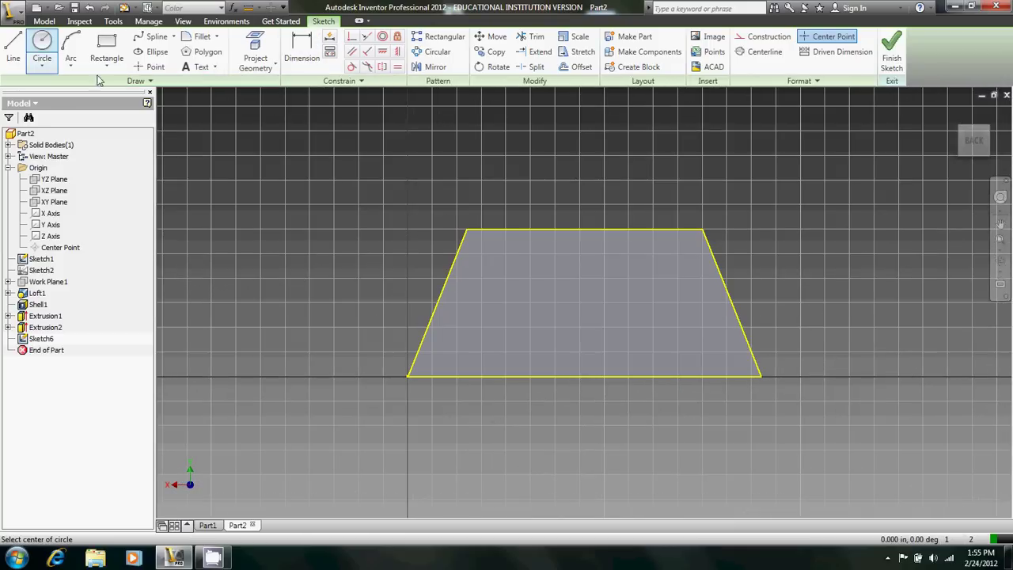
left_click(584, 266)
left_click(599, 265)
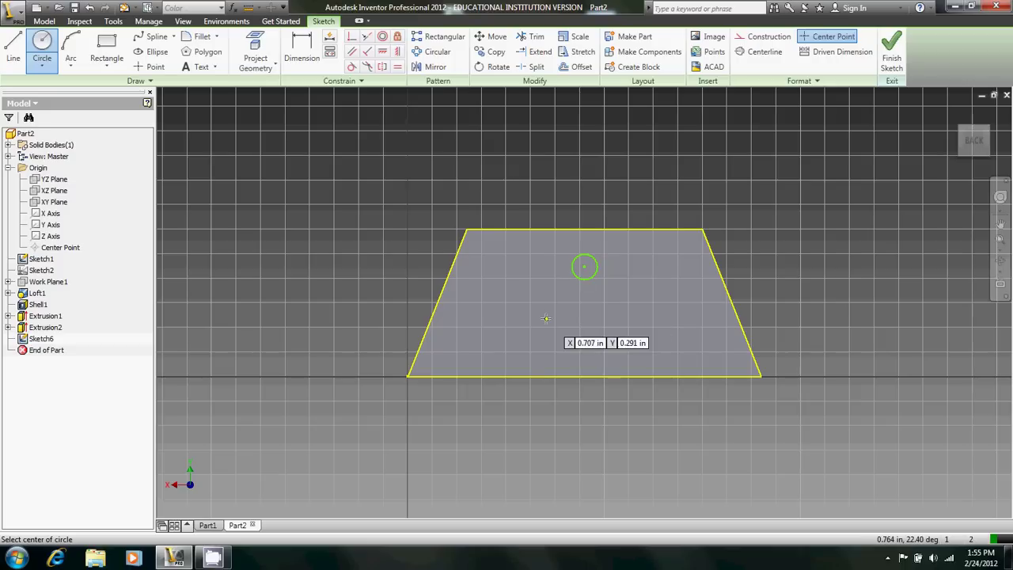
left_click(482, 352)
left_click(496, 338)
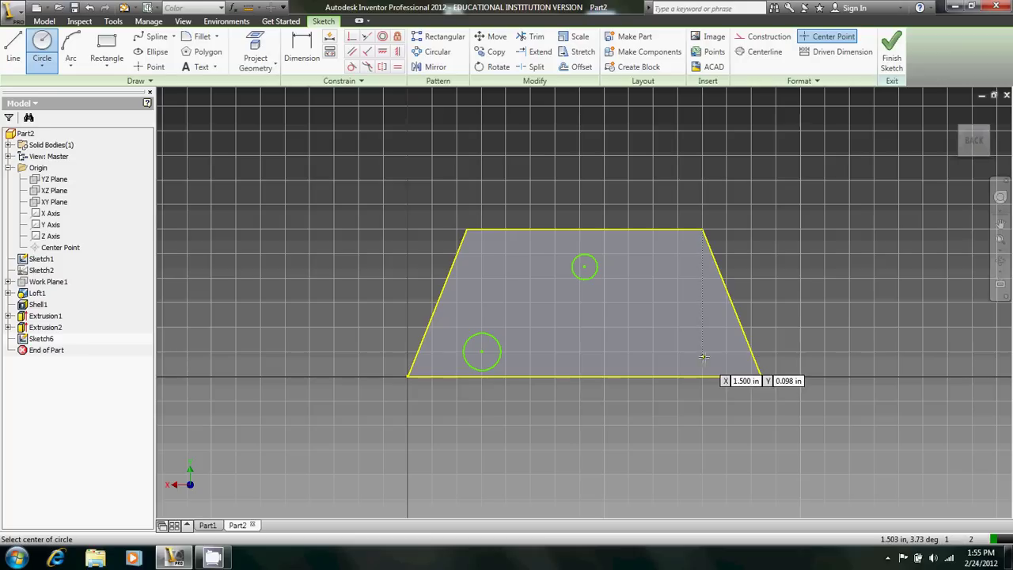
left_click(695, 352)
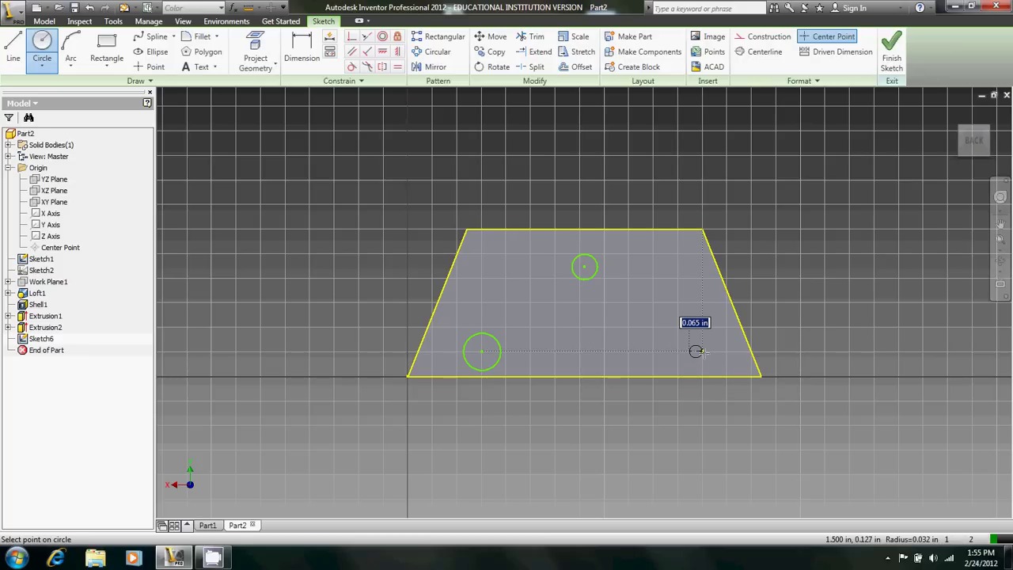
left_click(711, 362)
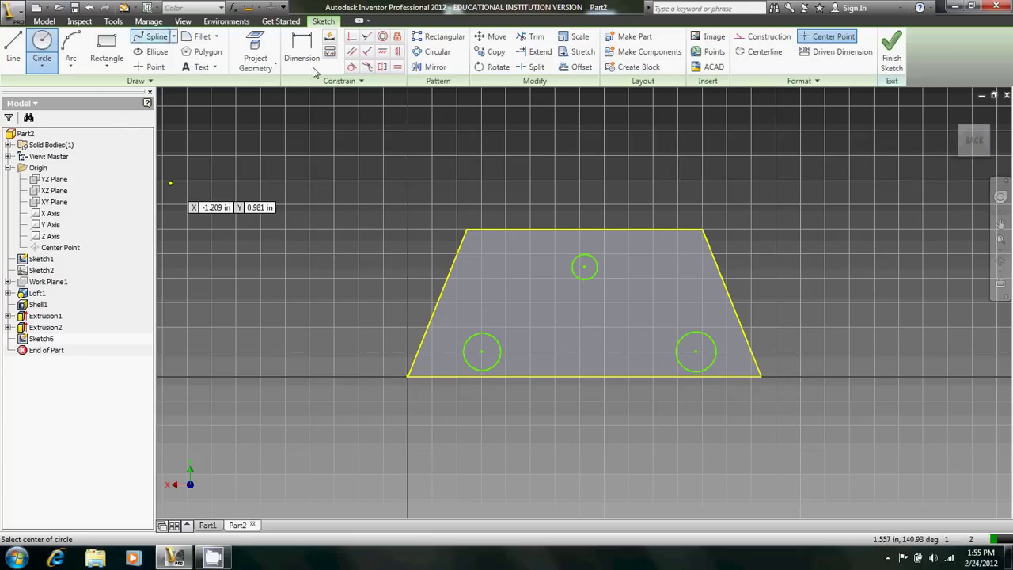
- Dimension all three circle diameters to .125
key("d")
left_click(501, 354)
left_click(341, 314)
key("BackSpace")
key("Return")
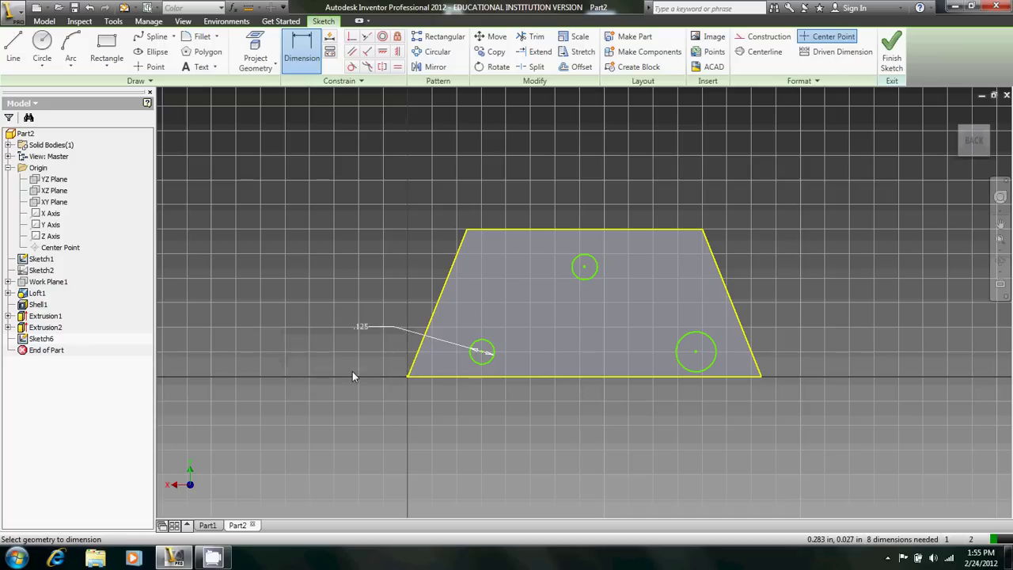
left_click(717, 355)
left_click(791, 341)
type(".125")
key("Return")
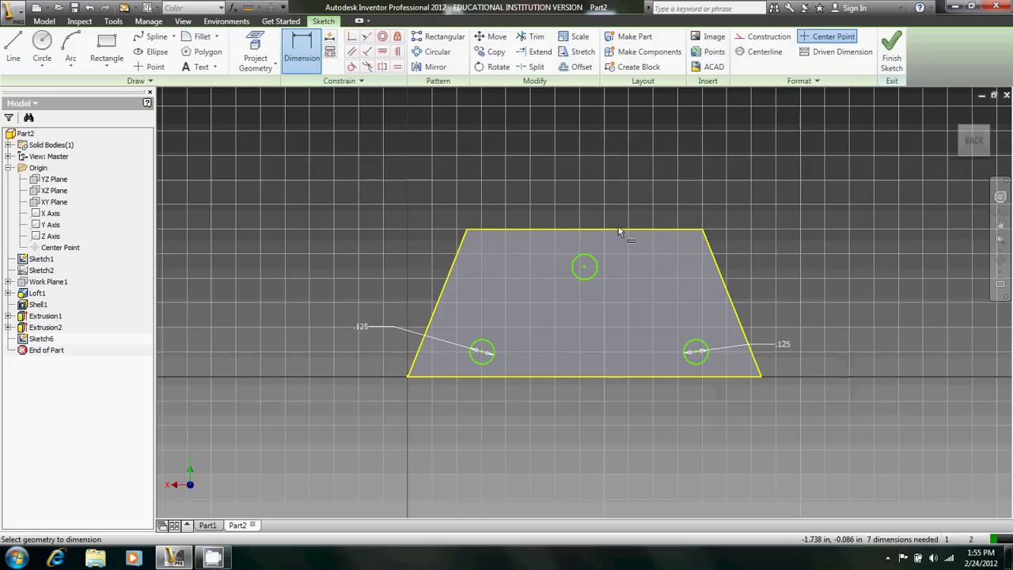
left_click(600, 269)
left_click(629, 203)
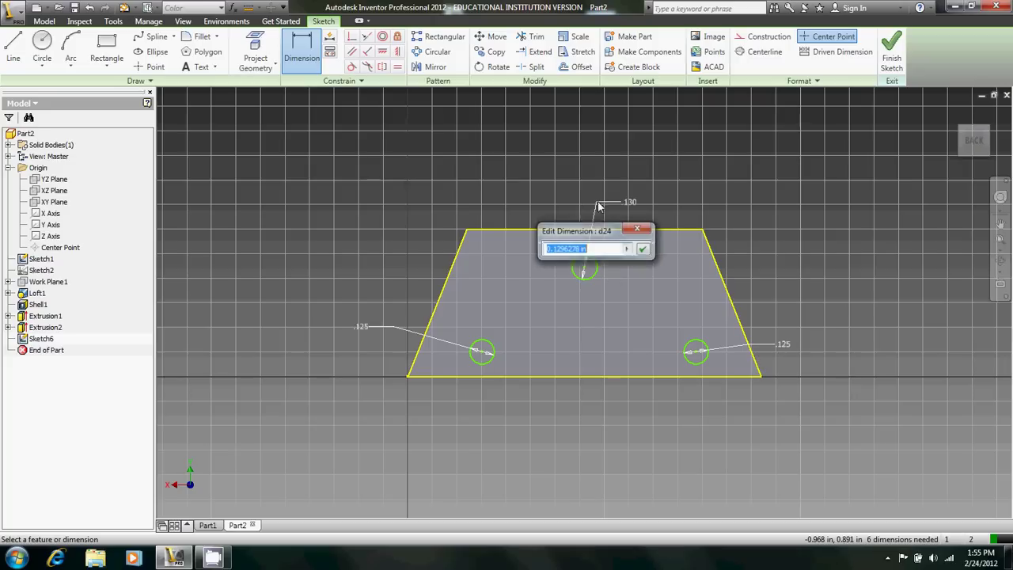
type(".125")
key("Return")
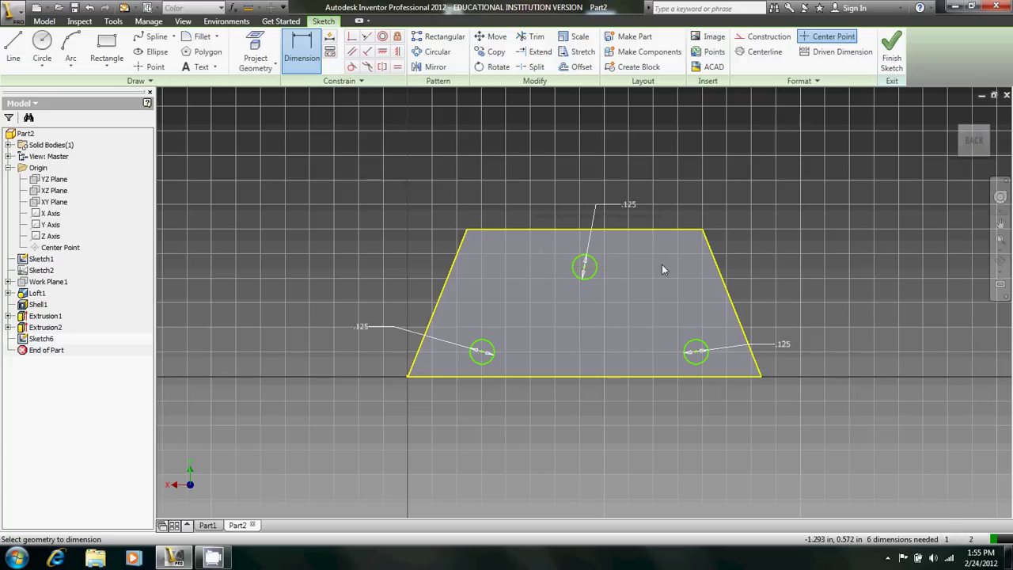
double_click(587, 264)
left_click(631, 313)
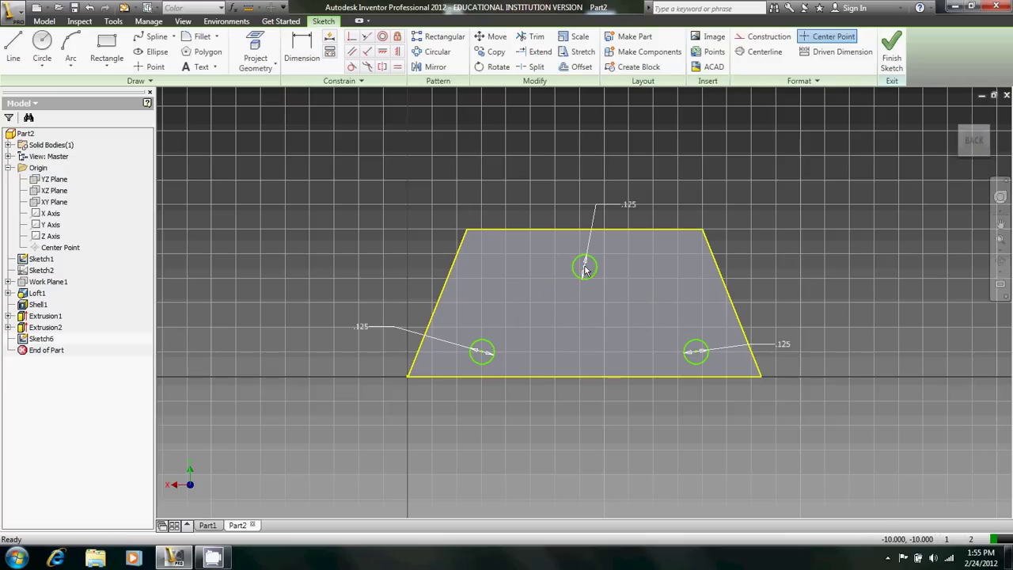
- Place the top circle's centre .125 below the top edge, the lower two .125 above the bottom edge
left_click(474, 229)
left_click(302, 49)
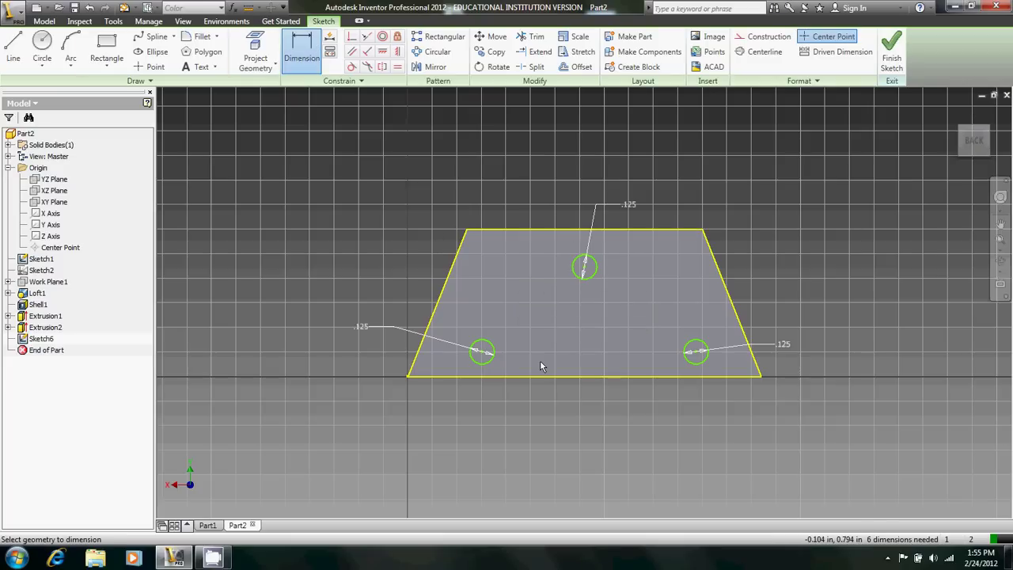
left_click(584, 272)
left_click(569, 230)
left_click(419, 237)
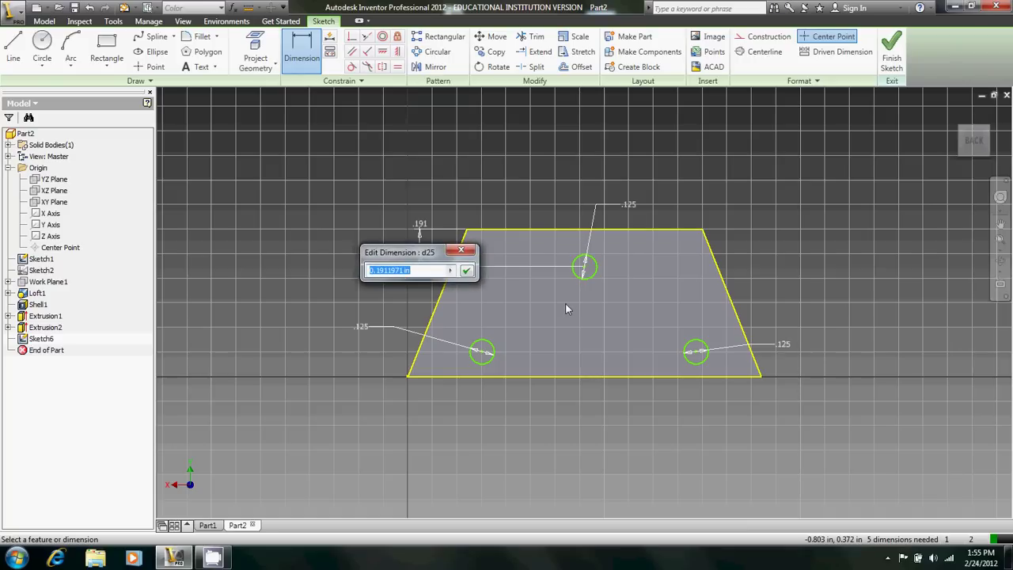
type(".125")
key("Return")
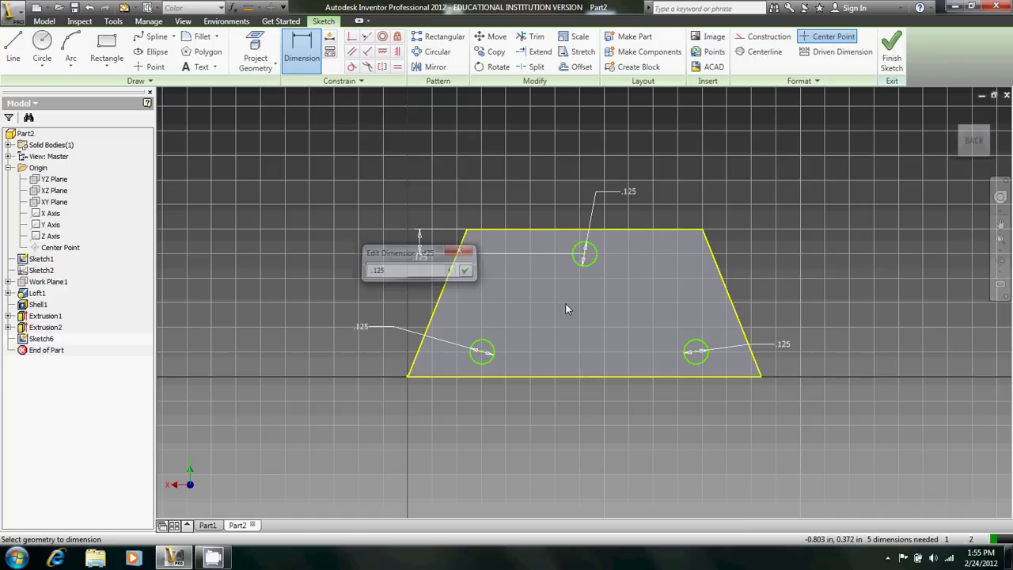
left_click(491, 378)
left_click(497, 427)
type(".125")
key("Return")
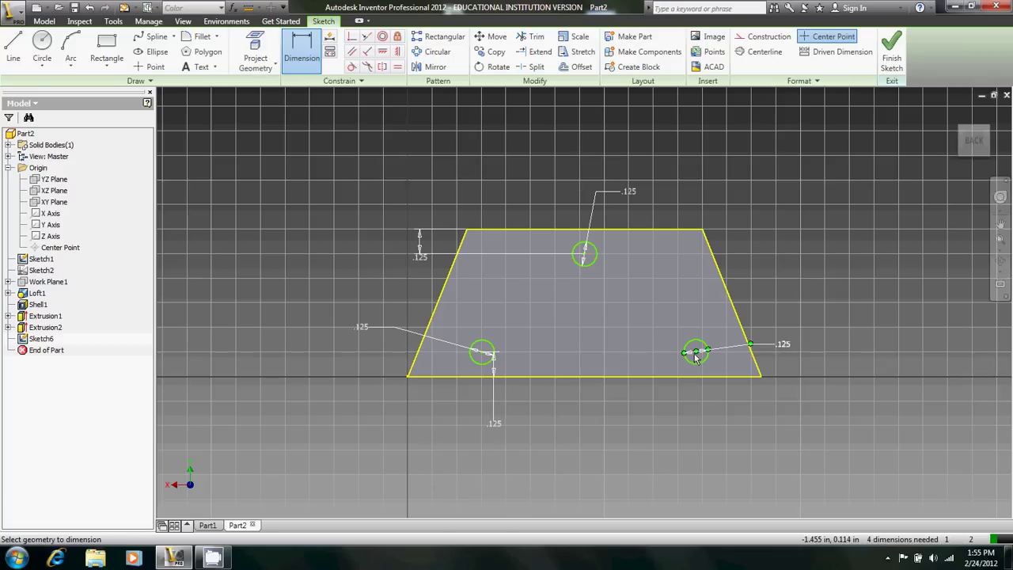
left_click(697, 352)
left_click(700, 376)
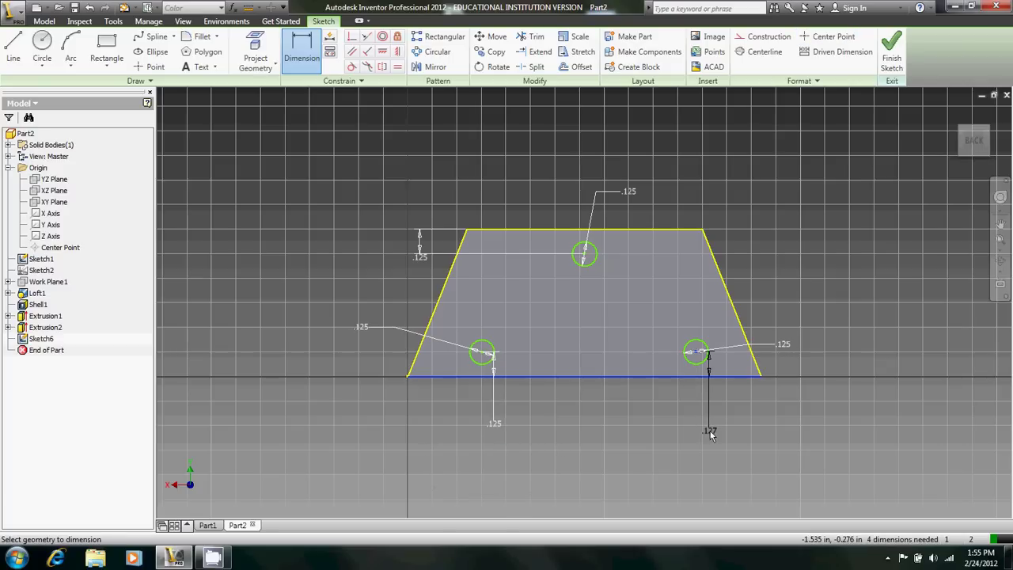
left_click(708, 430)
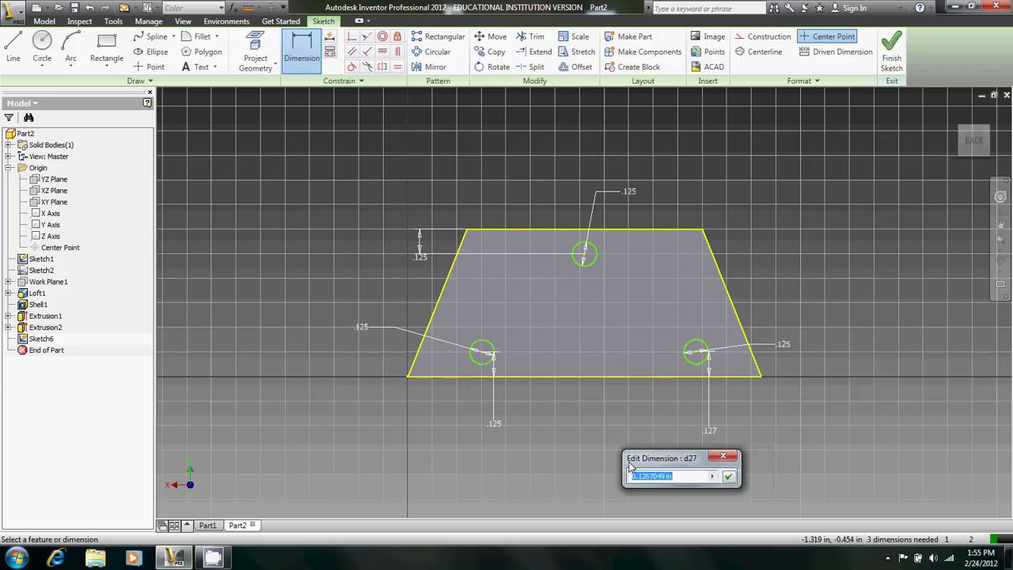
type(".12")
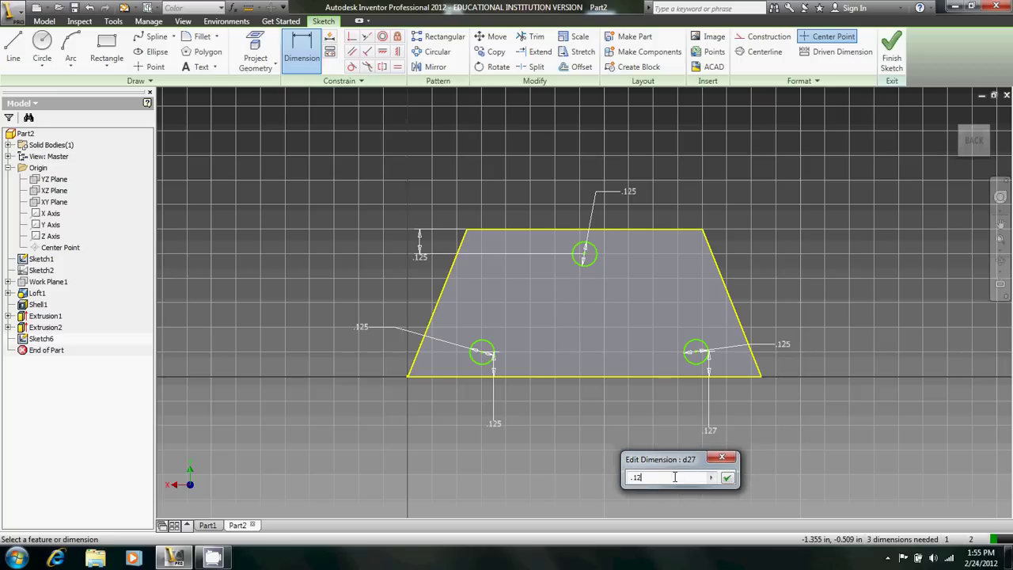
type("5")
key("Return")
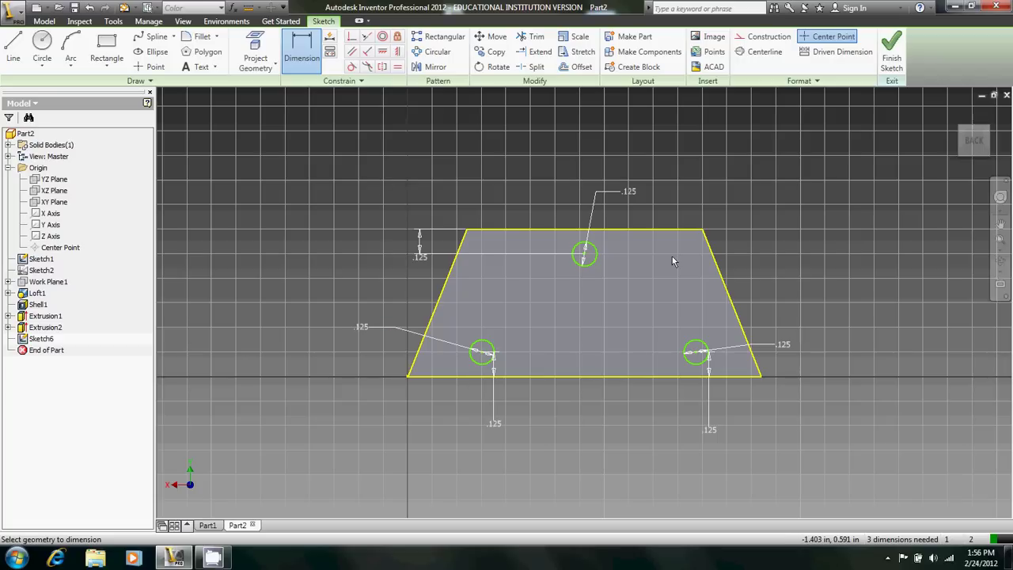
- Try a horizontal spacing dimension, then undo it and delete the .522 dimension
left_click(483, 356)
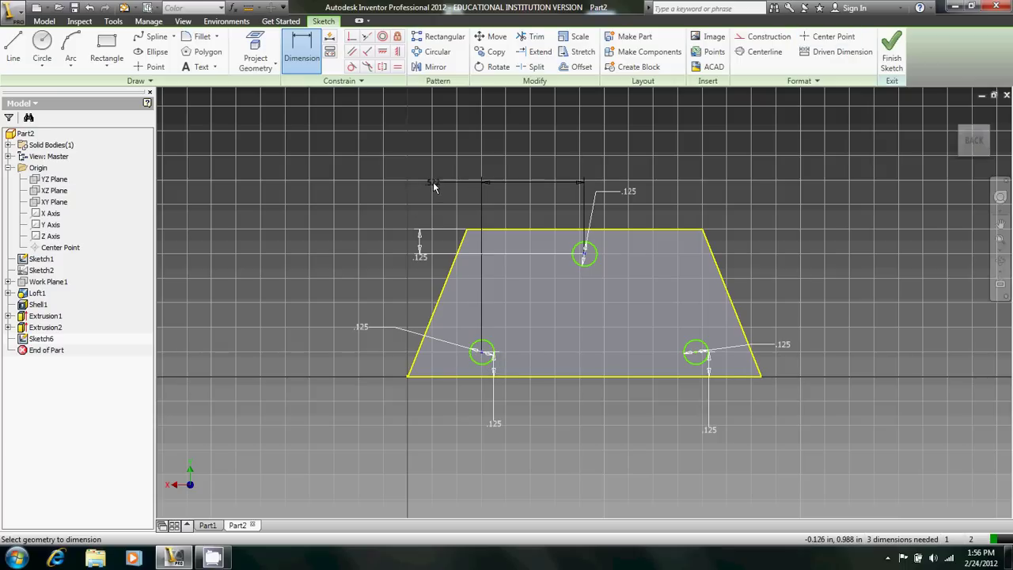
left_click(428, 189)
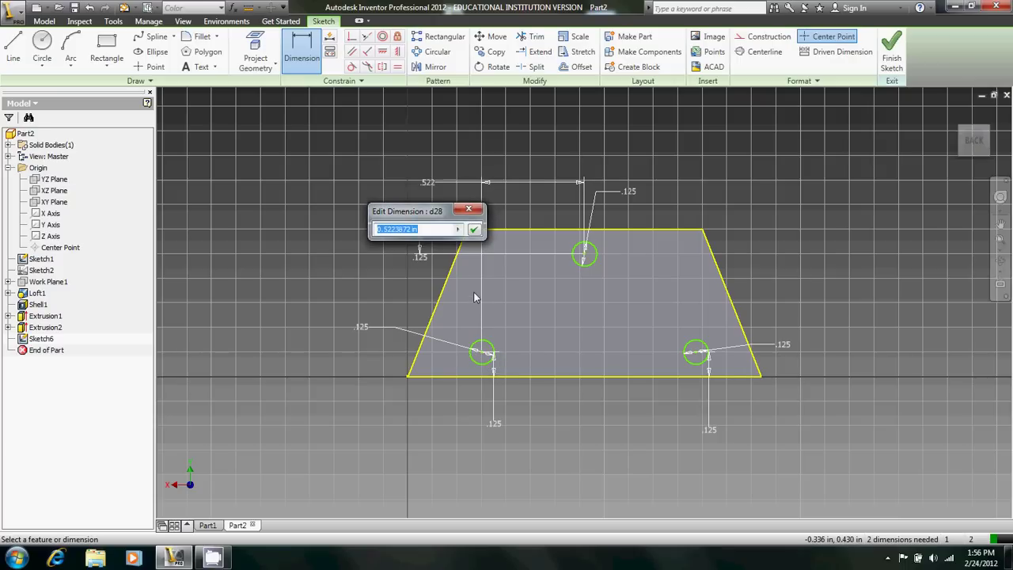
type(".625")
key("Return")
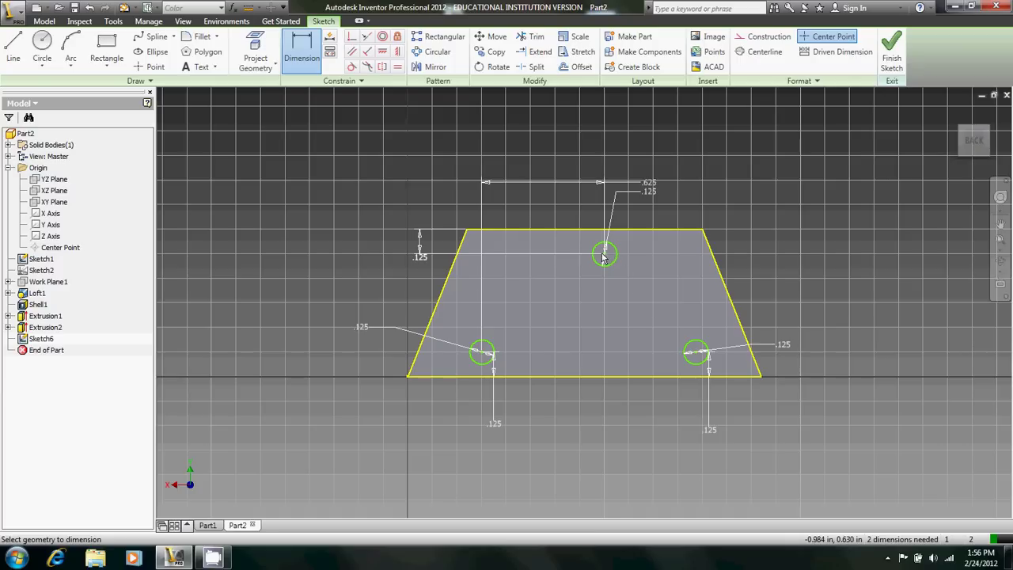
key("ctrl+z")
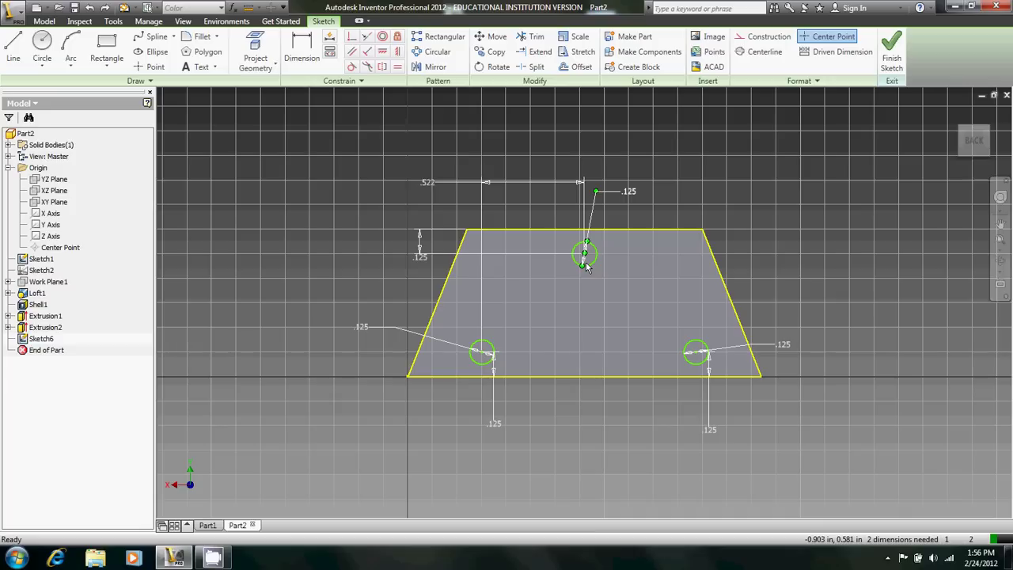
key("Delete")
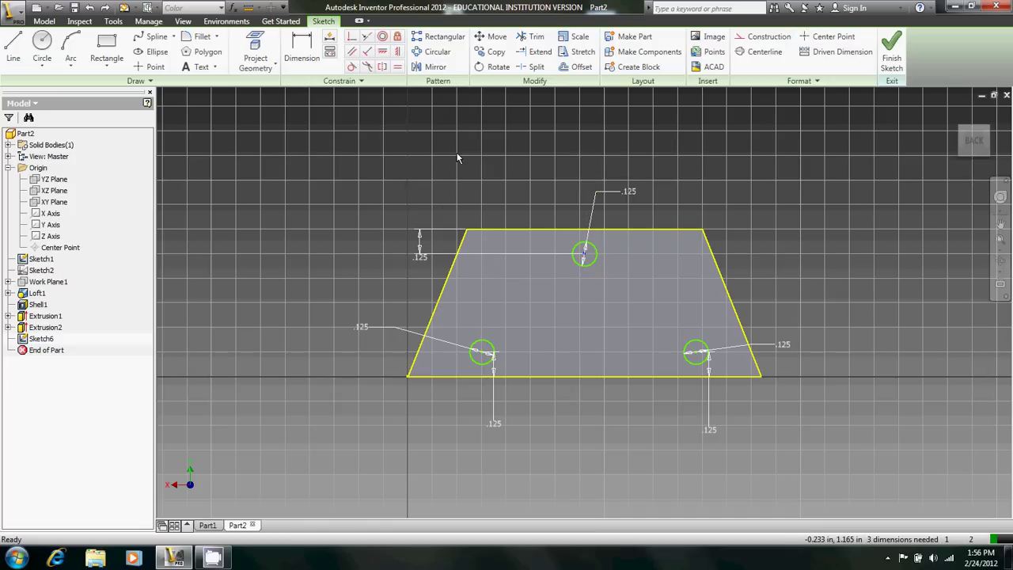
- Set the lower-left circle's centre .625 horizontally from the top circle's centre
key("d")
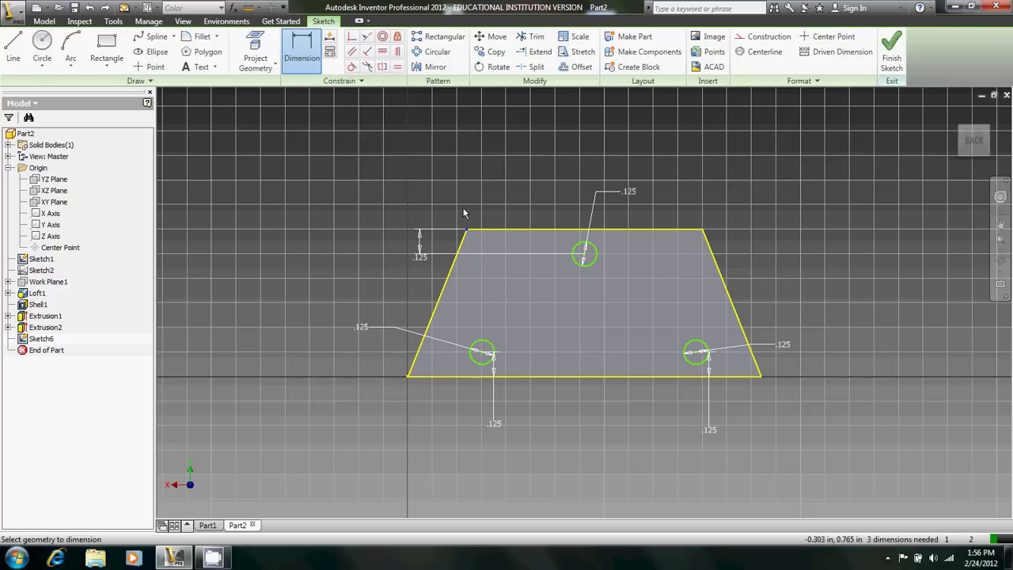
left_click(584, 257)
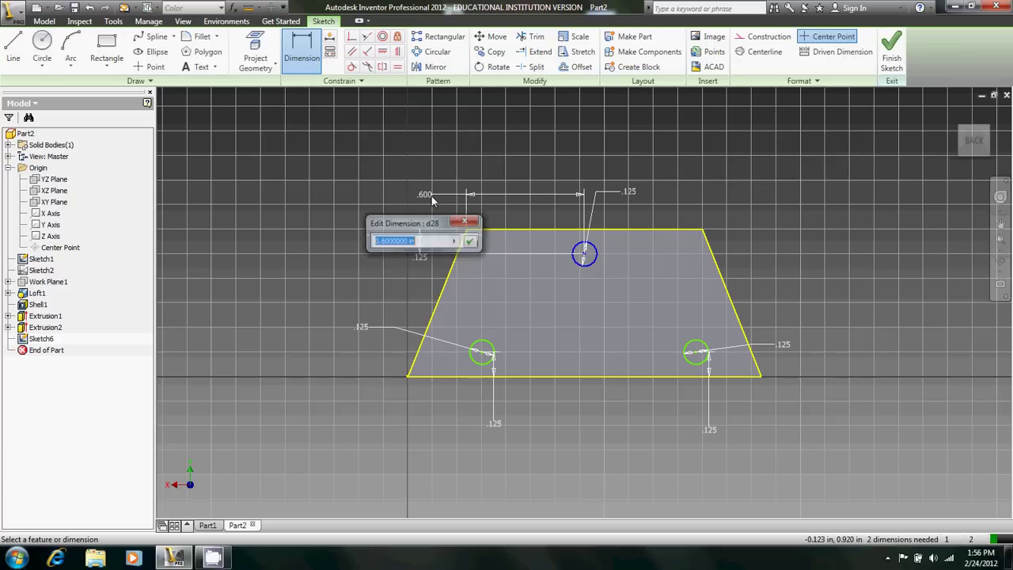
left_click(431, 199)
key("Return")
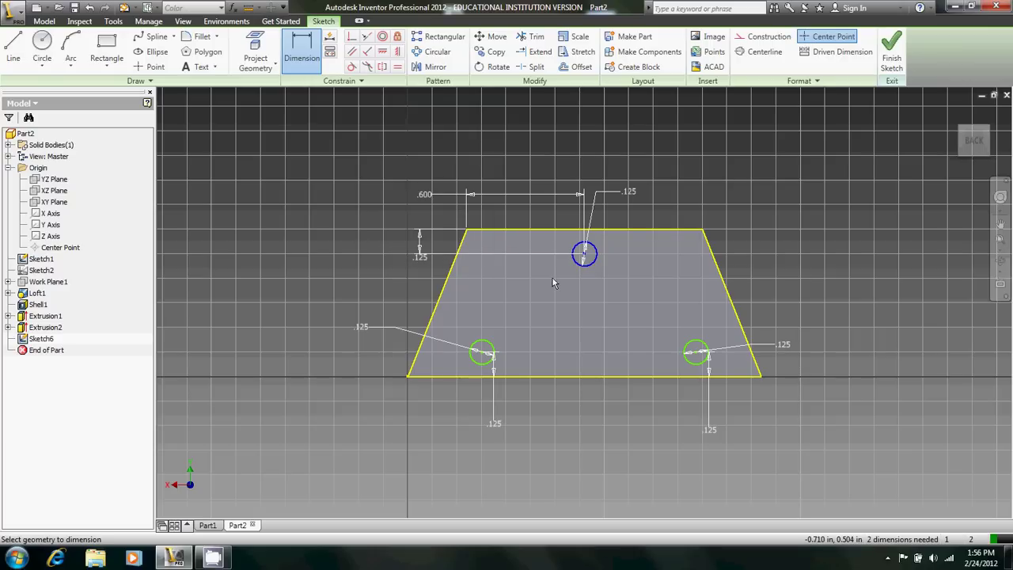
left_click(483, 353)
left_click(543, 406)
type(".")
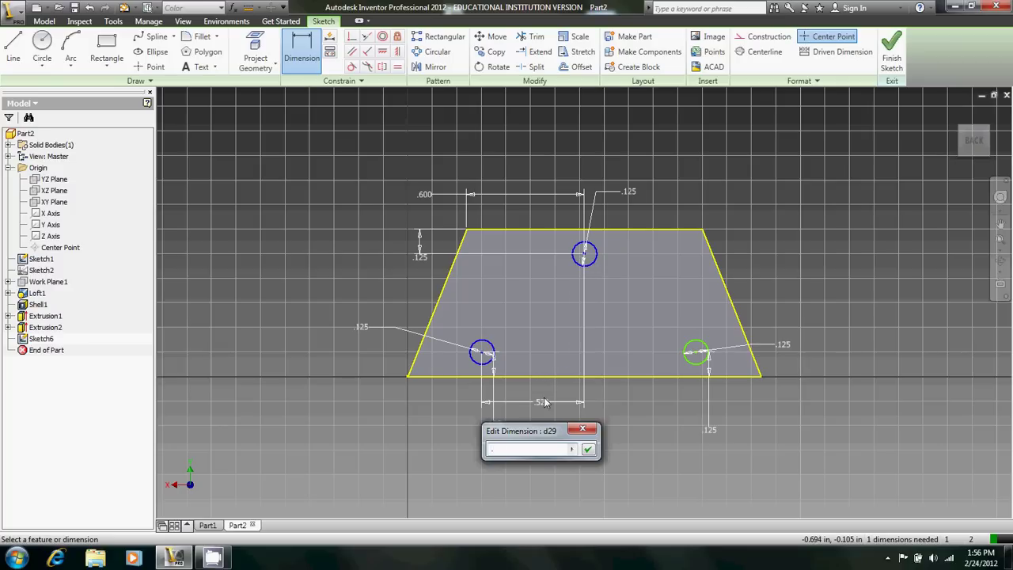
type("625")
key("Return")
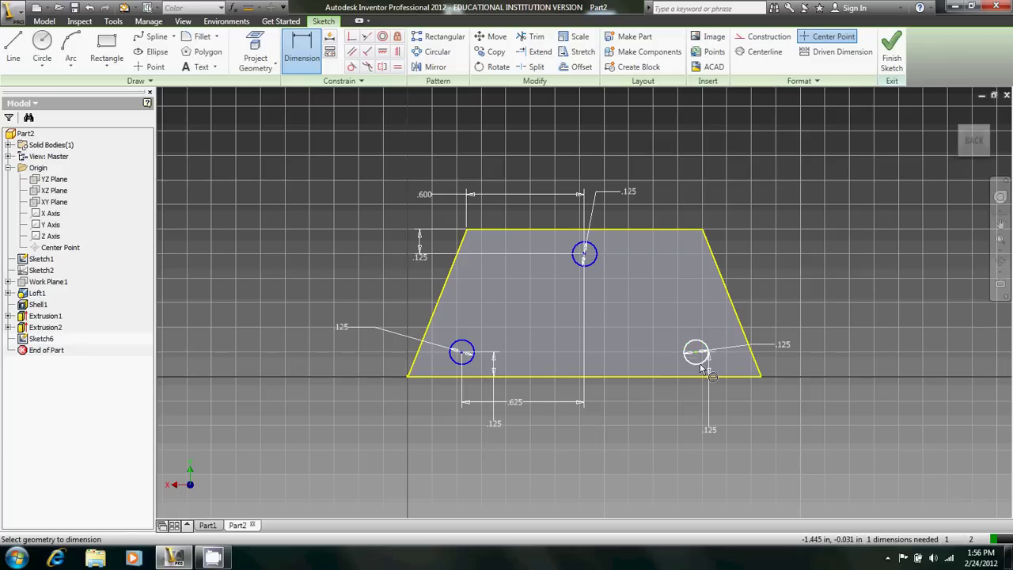
- Set the lower-right circle's centre .625 horizontally from the top circle's centre
left_click(697, 354)
left_click(584, 253)
left_click(641, 470)
type(".")
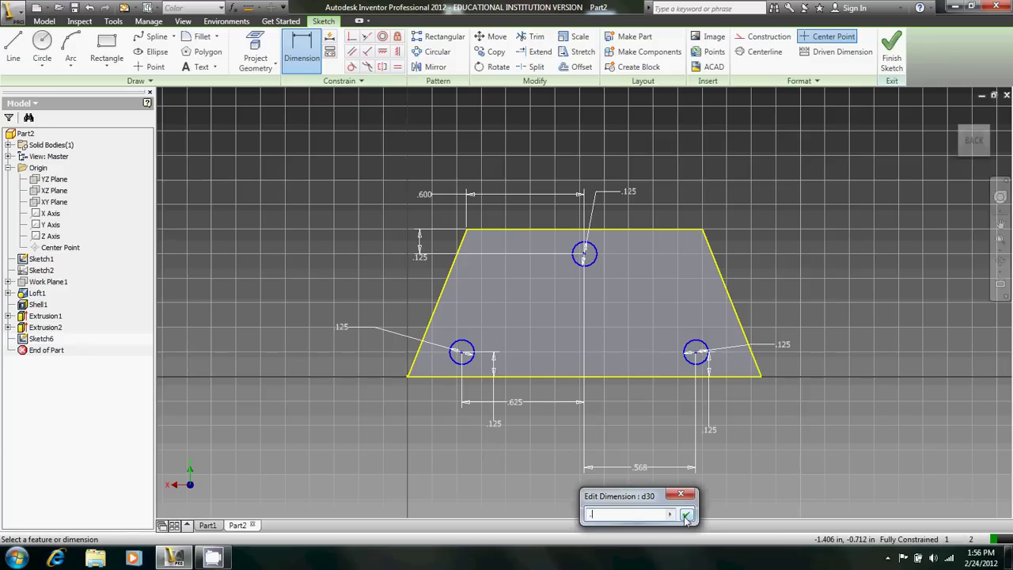
type("625")
left_click(686, 515)
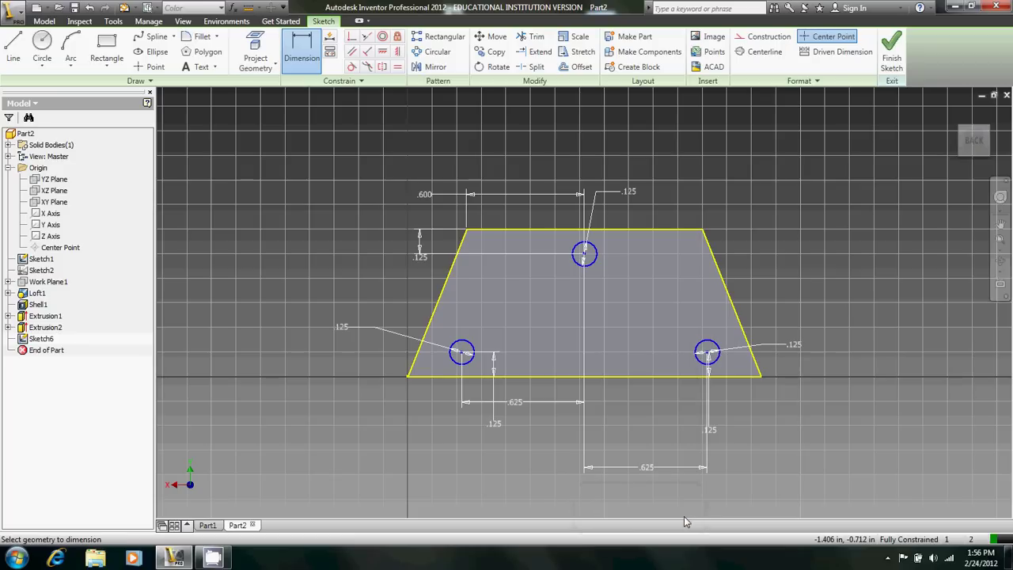
- Finish the sketch and extrude the three .125 circles .125 out as pegs
left_click(890, 57)
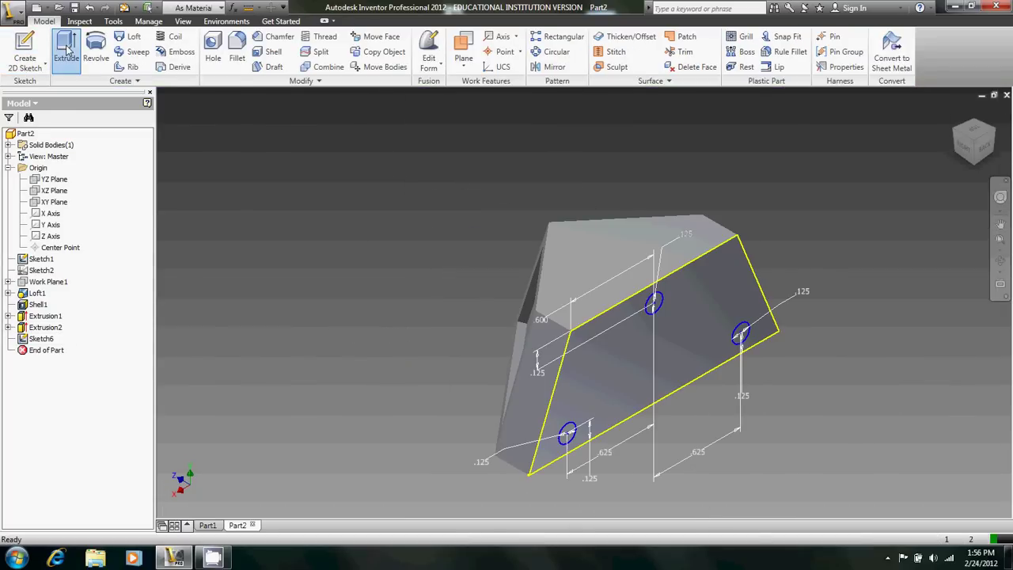
left_click(66, 51)
left_click(590, 396)
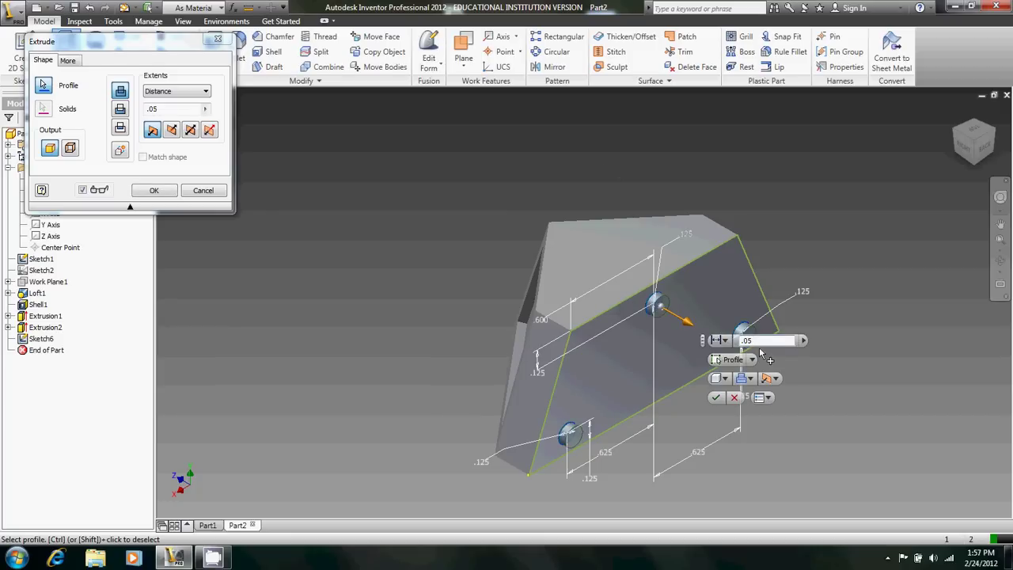
left_click(736, 339)
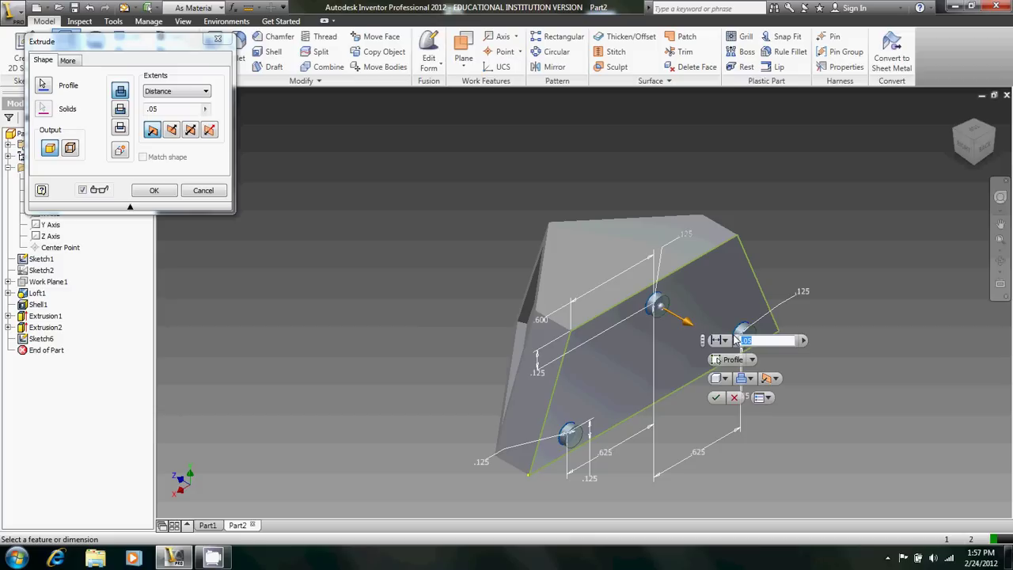
type(".125")
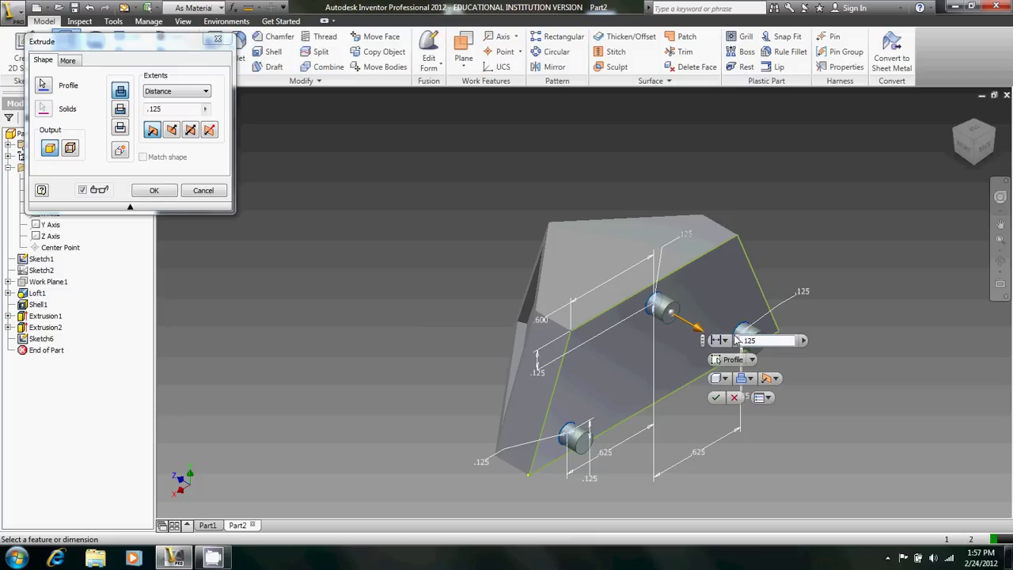
key("Return")
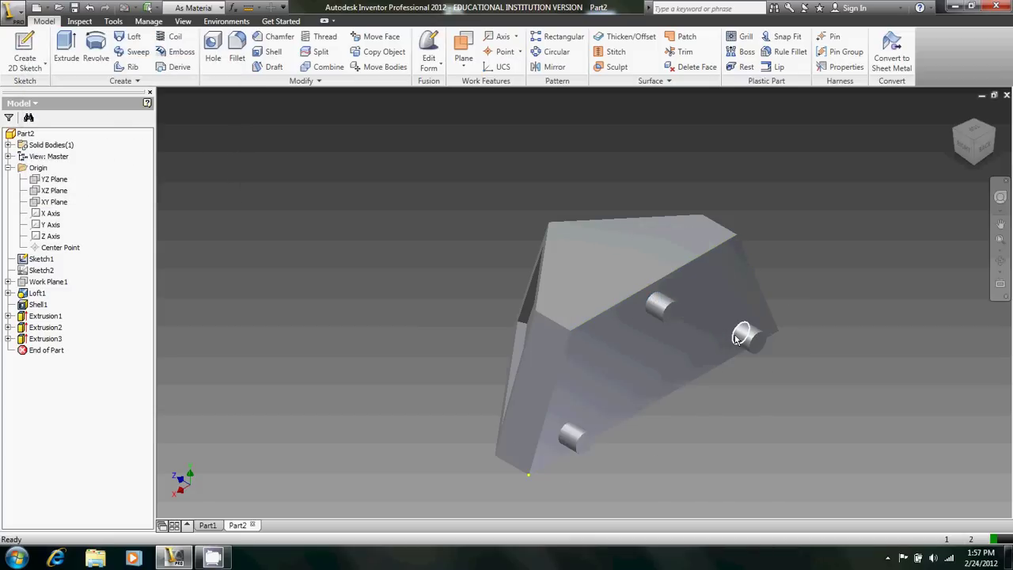
- Sketch a circle on the middle peg's end face
left_click(58, 61)
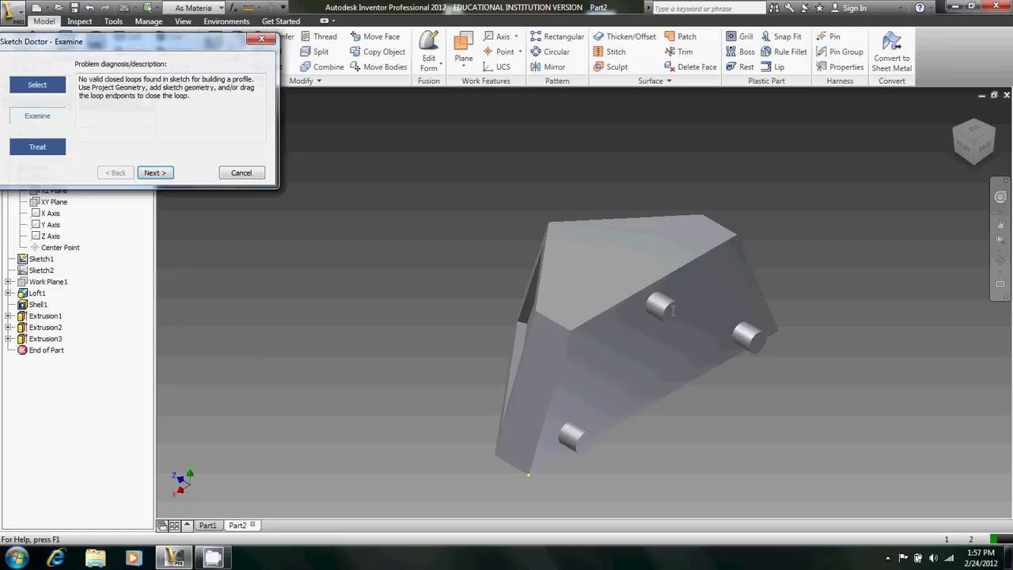
key("Escape")
key("s")
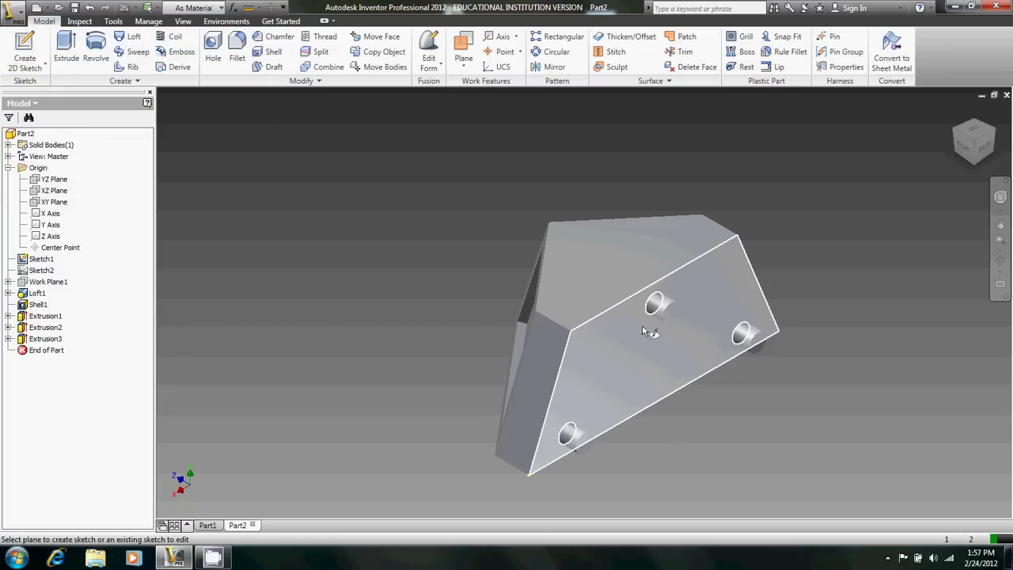
left_click(672, 312)
key("c")
left_click(667, 248)
left_click(679, 247)
left_click(907, 51)
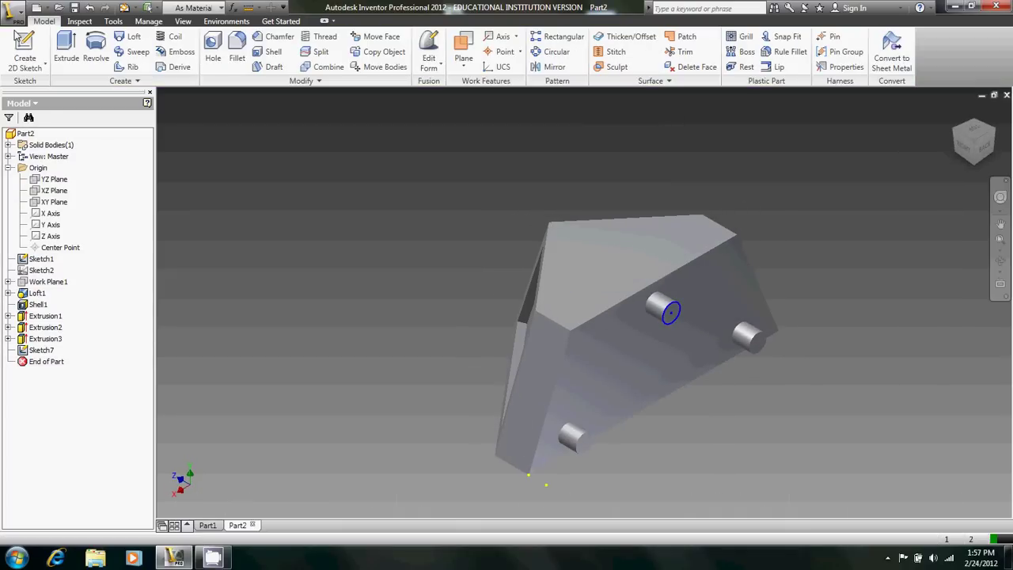
- Extrude the tip circle with a 45° taper to chamfer the peg
left_click(67, 49)
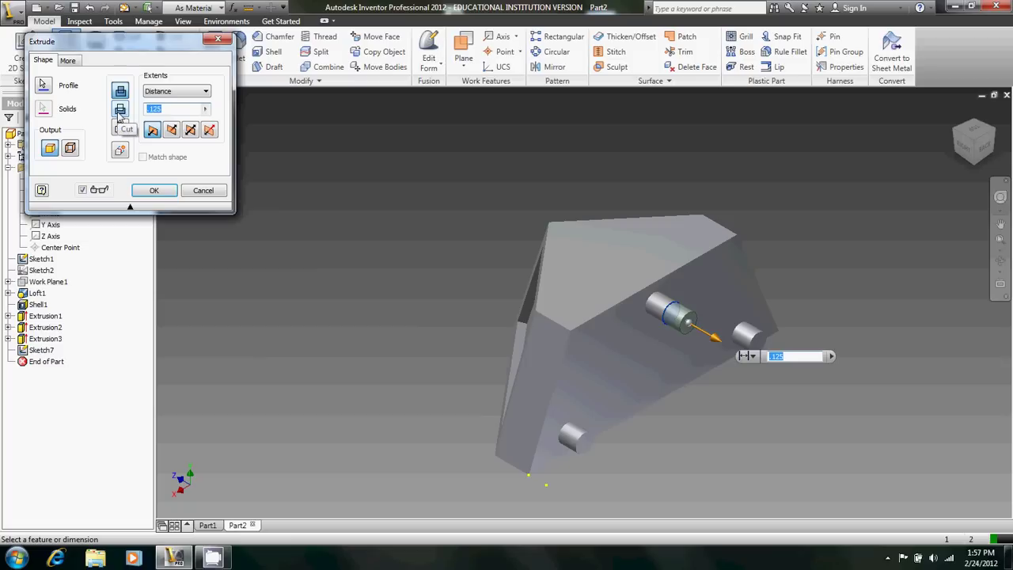
type(".01")
left_click(68, 60)
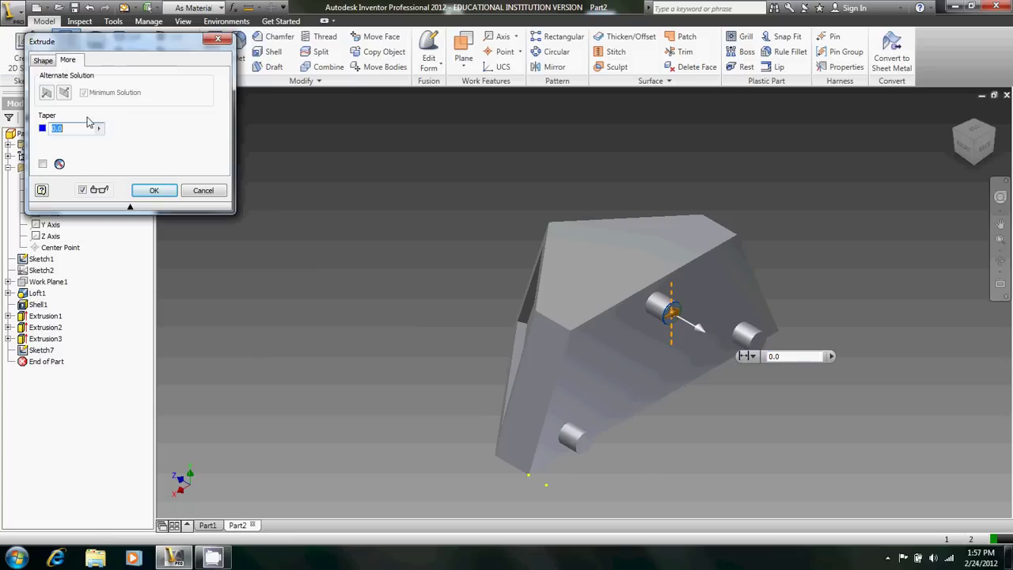
type("45")
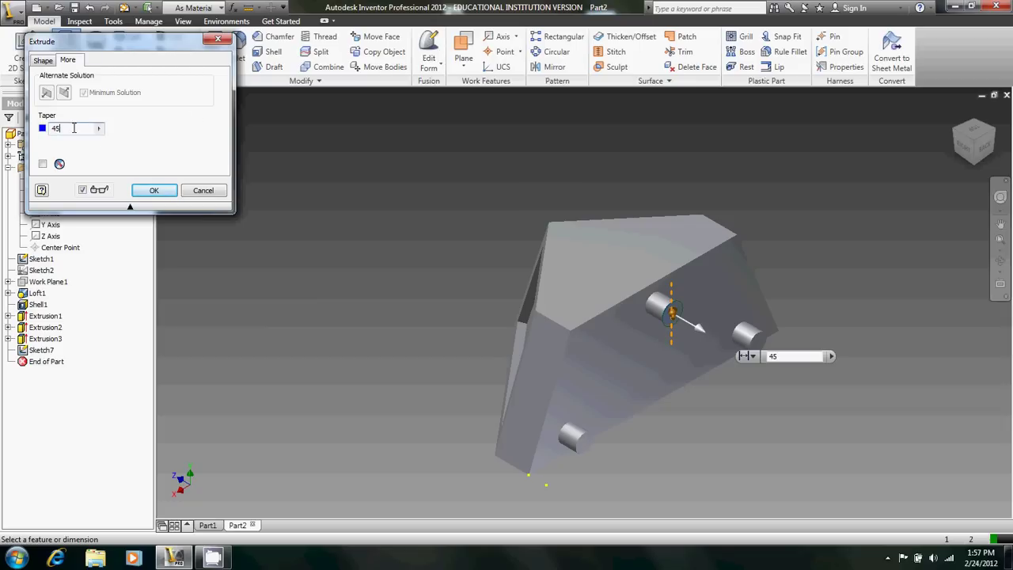
type("-45")
key("Return")
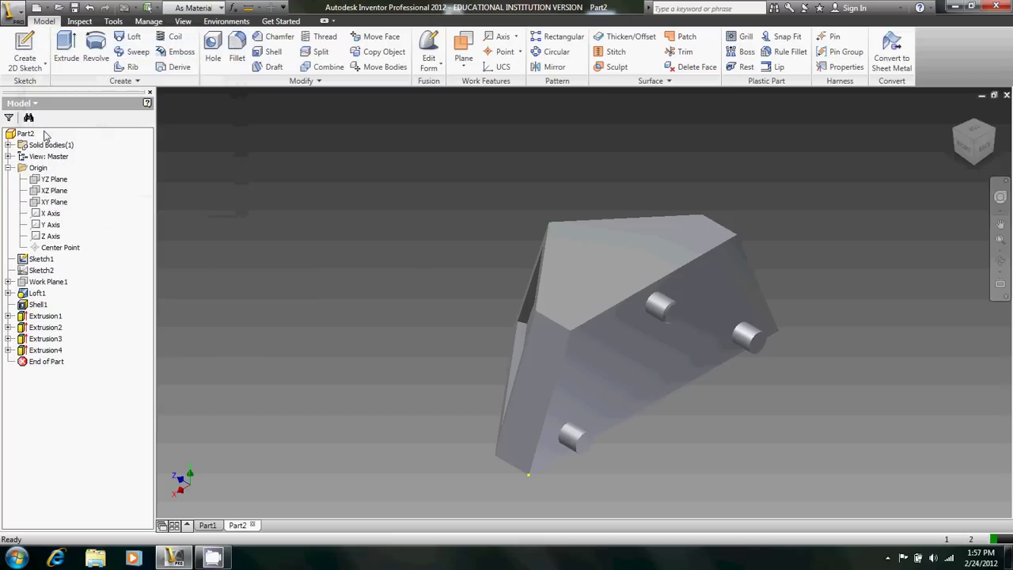
- Sketch a circle on the lower-left peg's end and extrude it with a taper
left_click(28, 59)
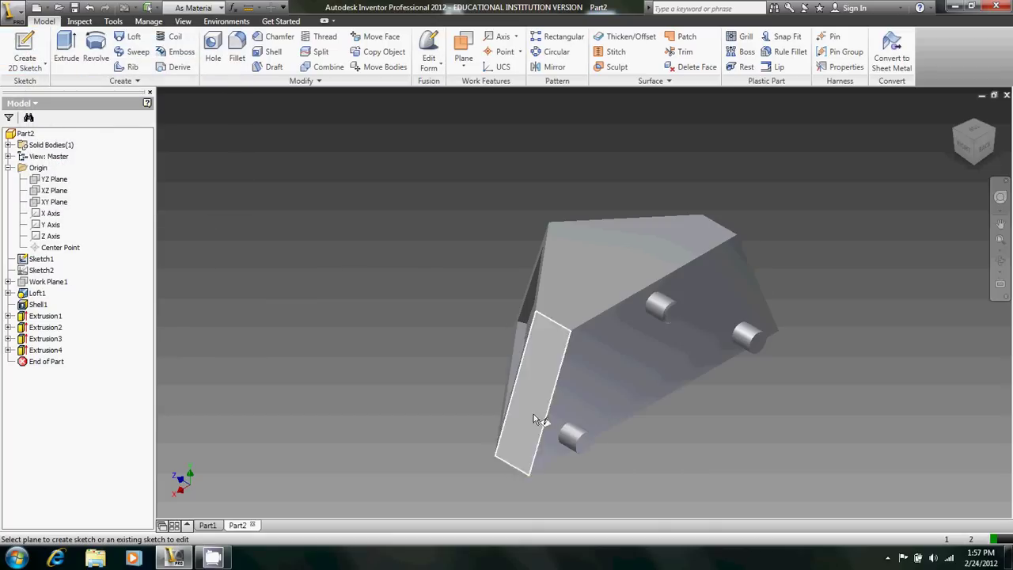
left_click(577, 443)
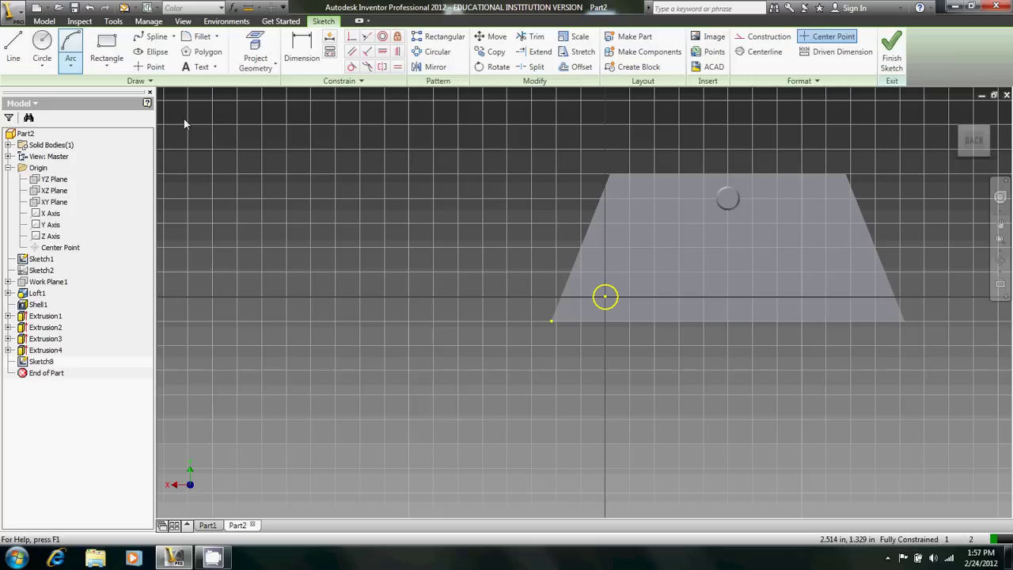
left_click(604, 296)
left_click(617, 296)
left_click(892, 58)
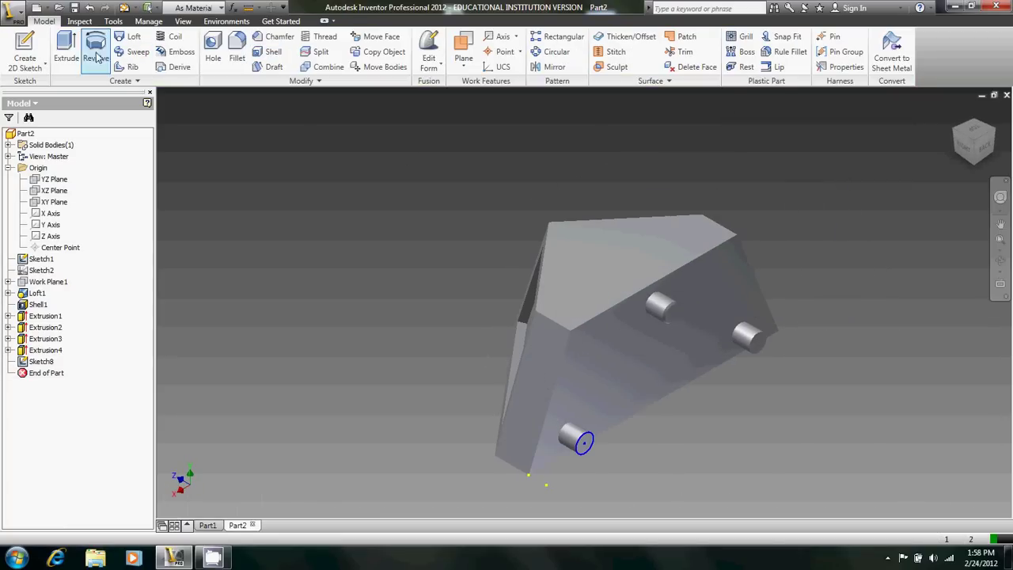
left_click(66, 49)
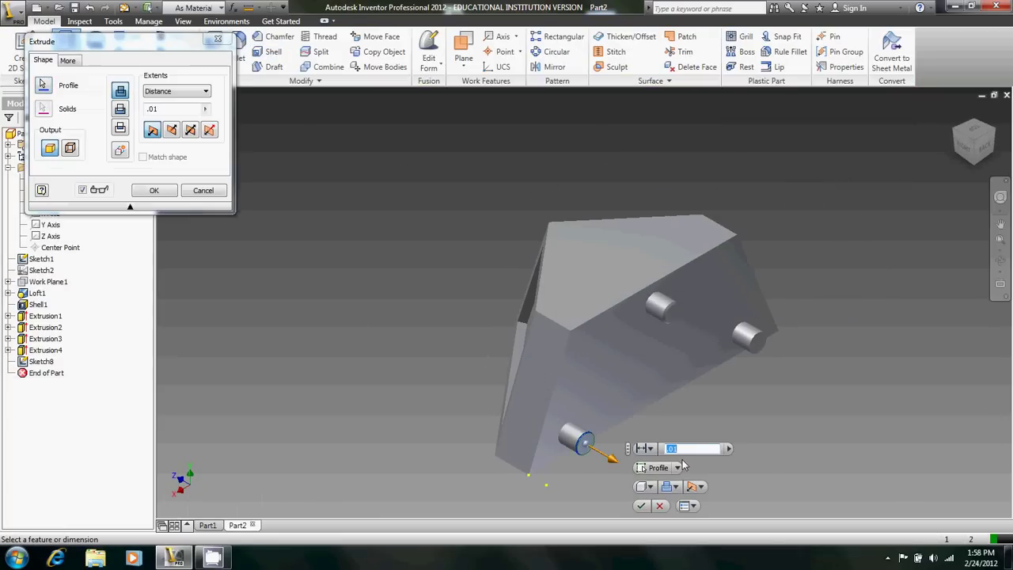
left_click(68, 60)
type("-")
type("5")
key("Return")
- Sketch a circle on the right peg's end and extrude it with a -45° taper
key("s")
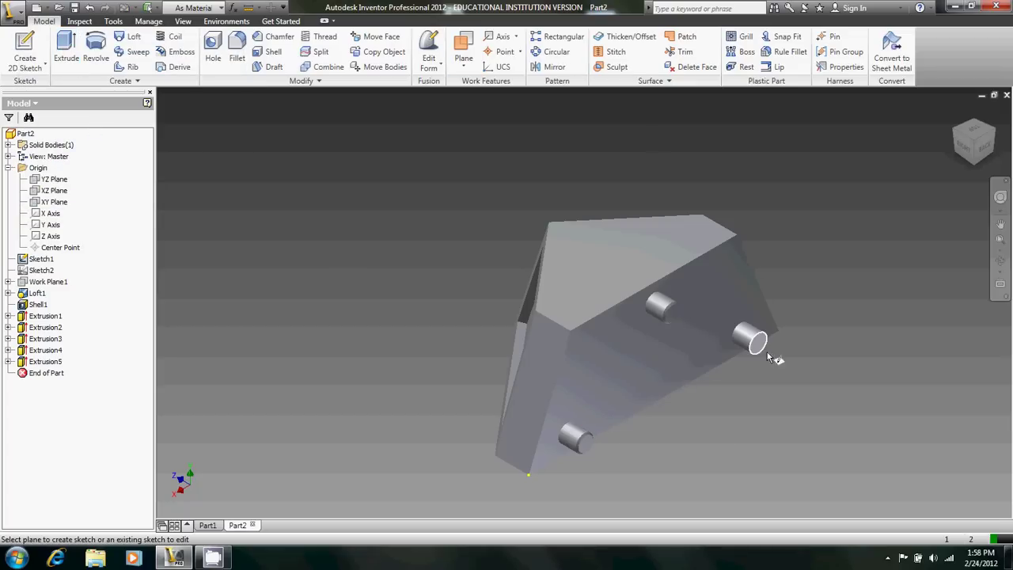
left_click(717, 328)
left_click(42, 46)
left_click(729, 296)
left_click(740, 294)
left_click(891, 61)
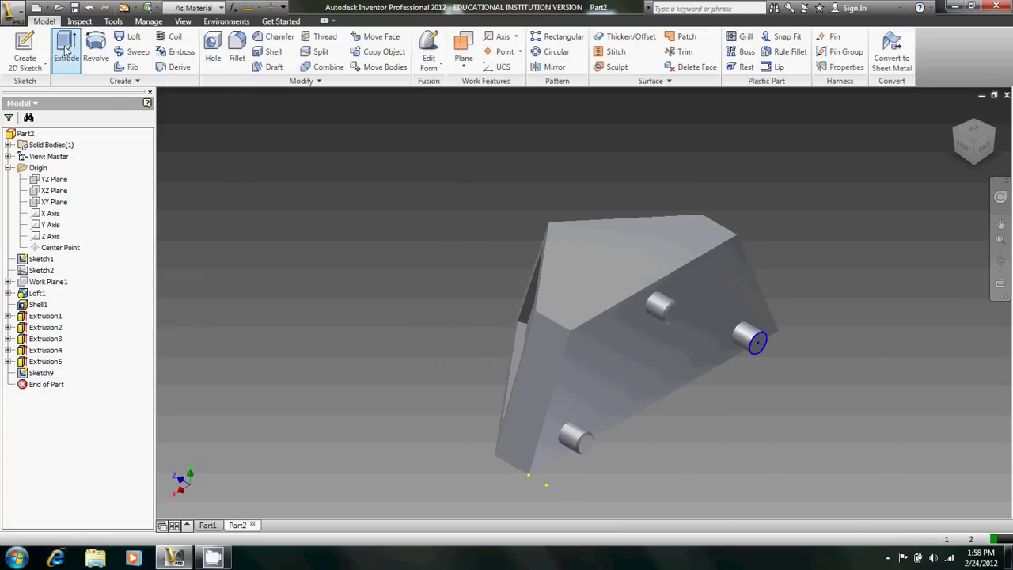
left_click(65, 49)
left_click(67, 59)
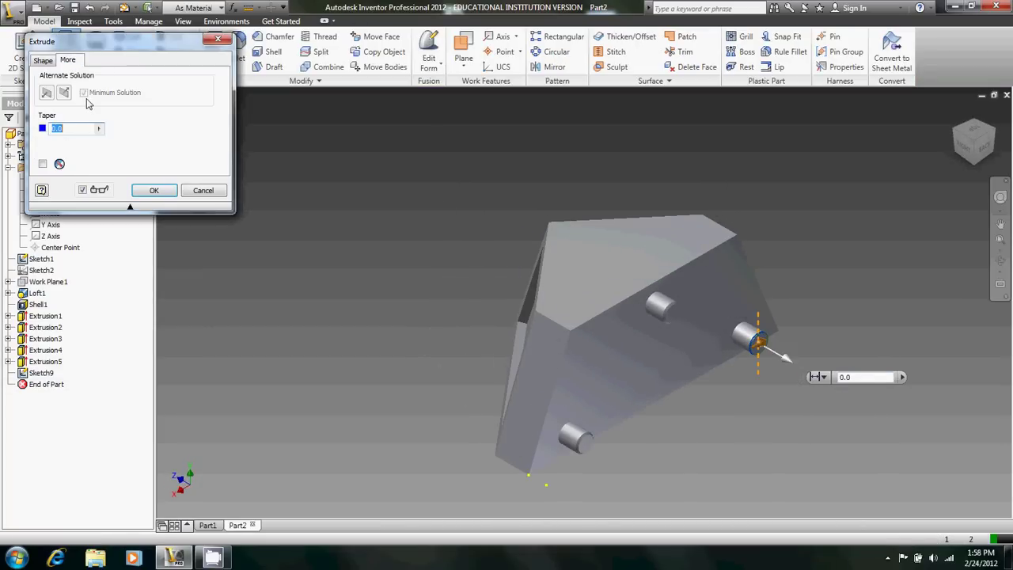
type("-45")
key("Return")
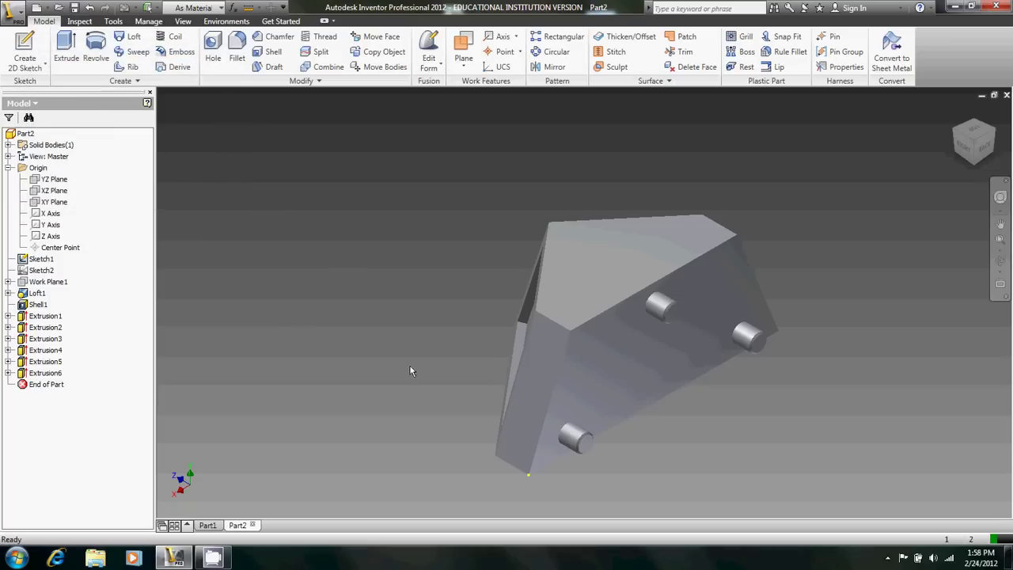
- Orbit the finished part to view it from the side
middle_click_drag(407, 370, 832, 409, "shift")
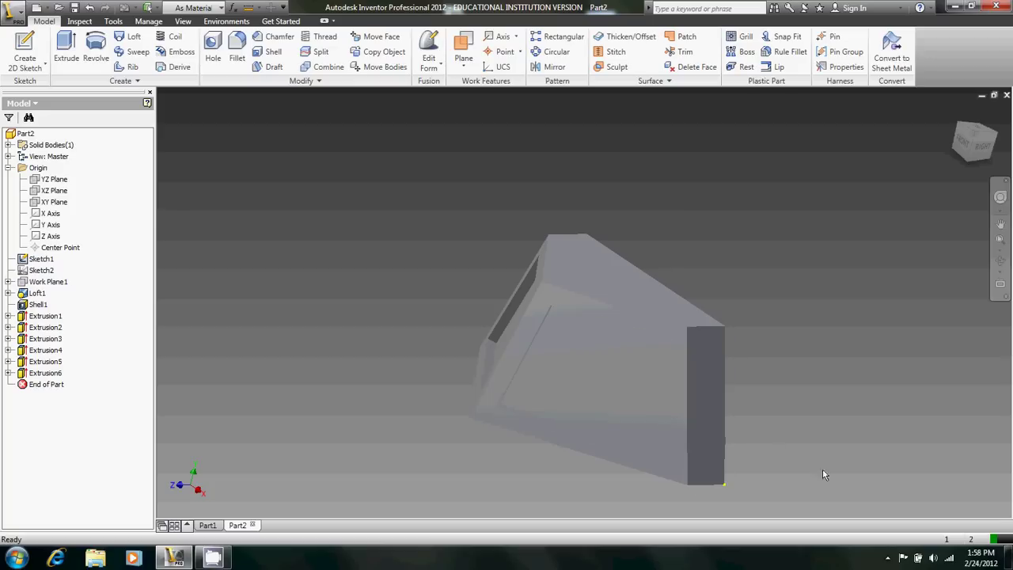
left_click(887, 558)
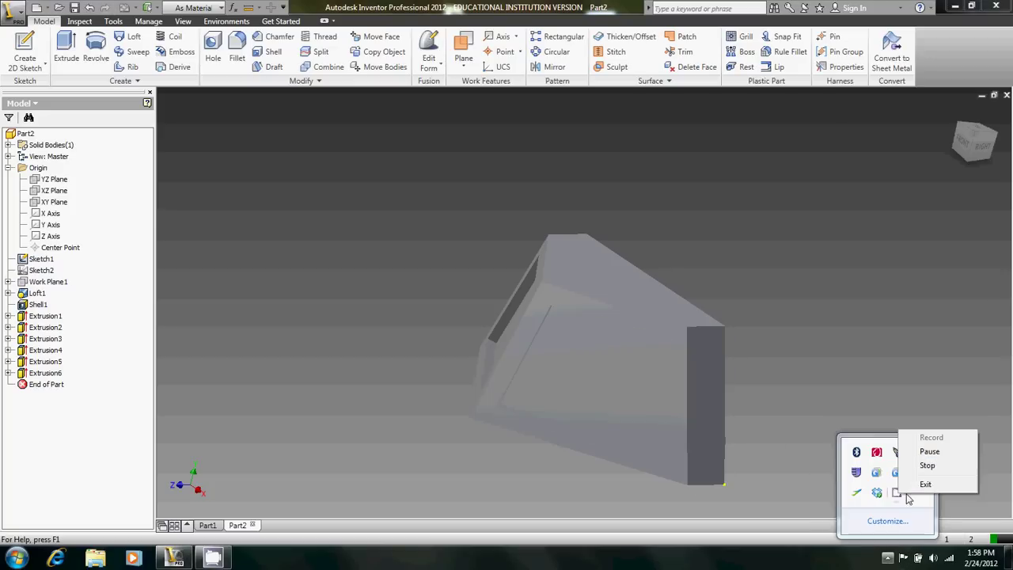